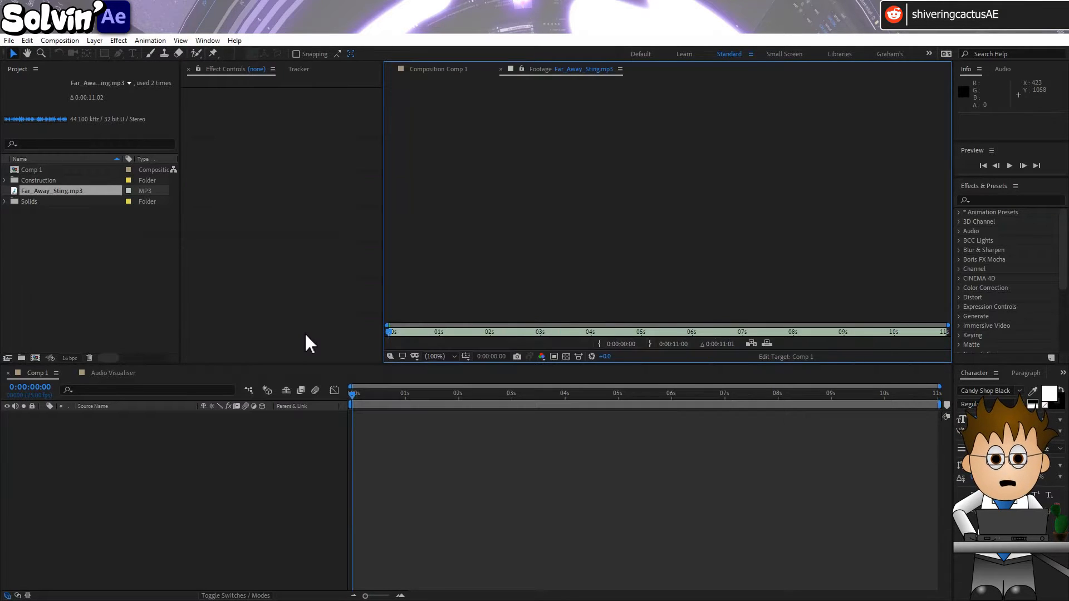
# Open Far_Away_Sting.mp3 in the footage viewer and play the audio clip
pyautogui.click(218, 475)
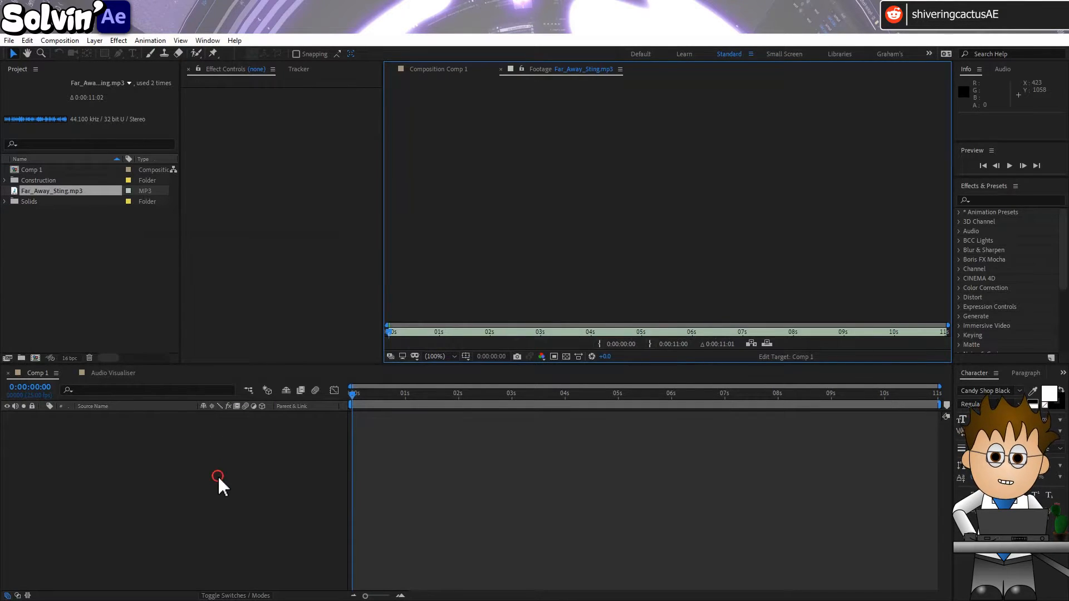
pyautogui.doubleClick(34, 188)
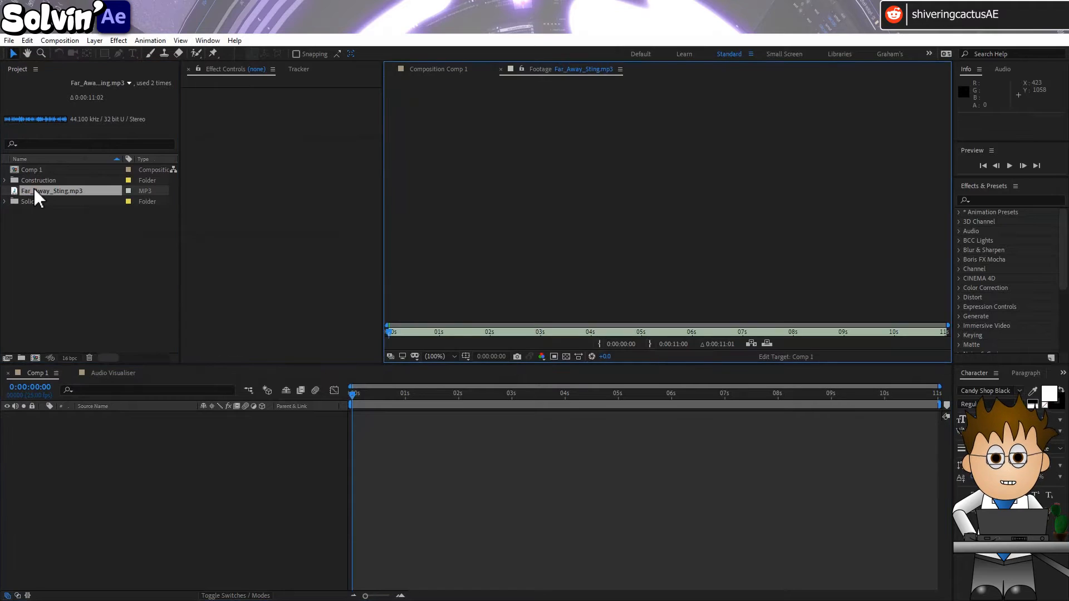
pyautogui.press('space')
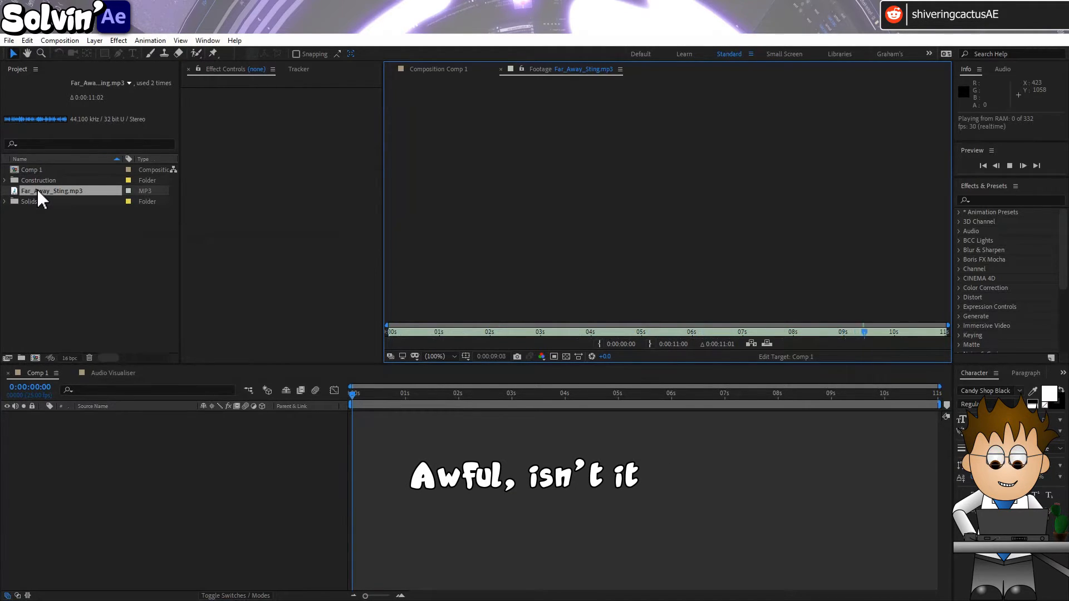
# Create a new composition from Far_Away_Sting.mp3 and review its composition settings without changing them
pyautogui.moveTo(37, 188); pyautogui.dragTo(34, 357)
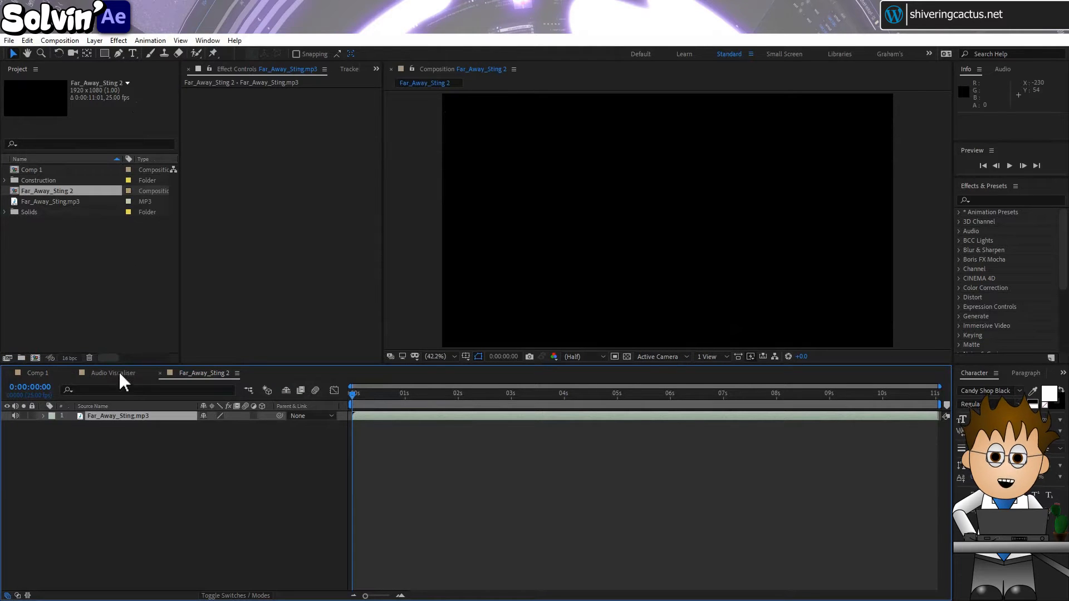
pyautogui.click(61, 41)
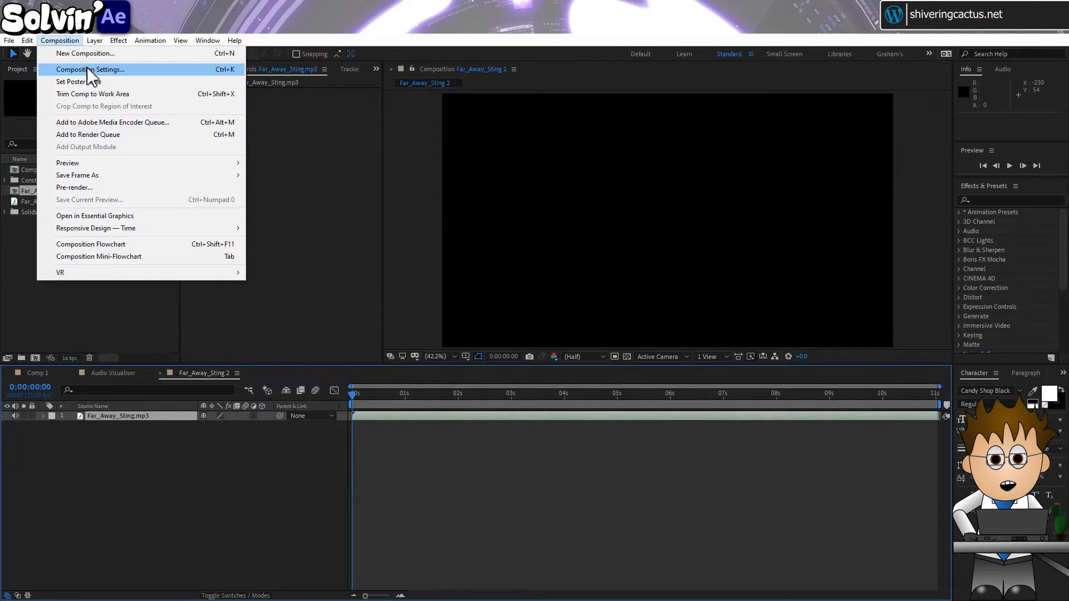
pyautogui.click(87, 68)
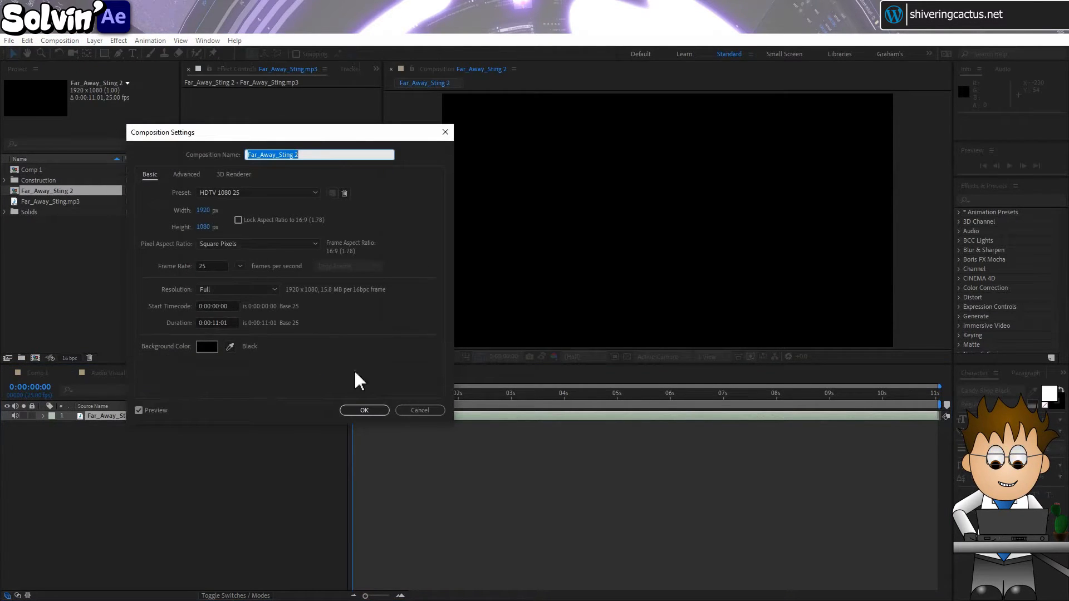
pyautogui.click(402, 410)
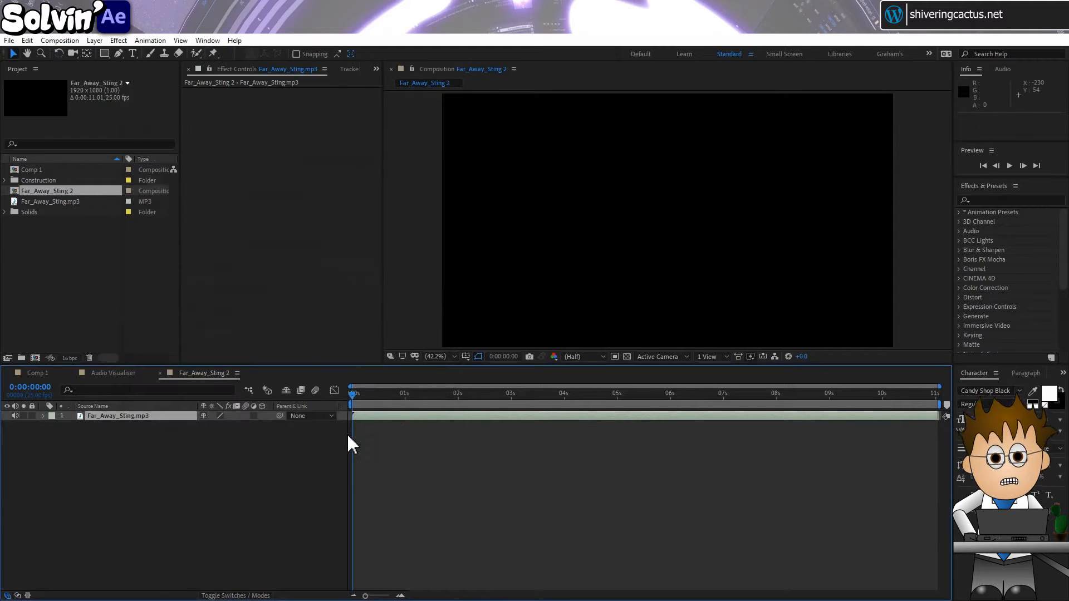
# Examine the preview options, including audio inclusion, assigned to the Spacebar, Numpad 0 and Numpad . playback shortcuts
pyautogui.moveTo(969, 177); pyautogui.dragTo(967, 314)
pyautogui.click(995, 194)
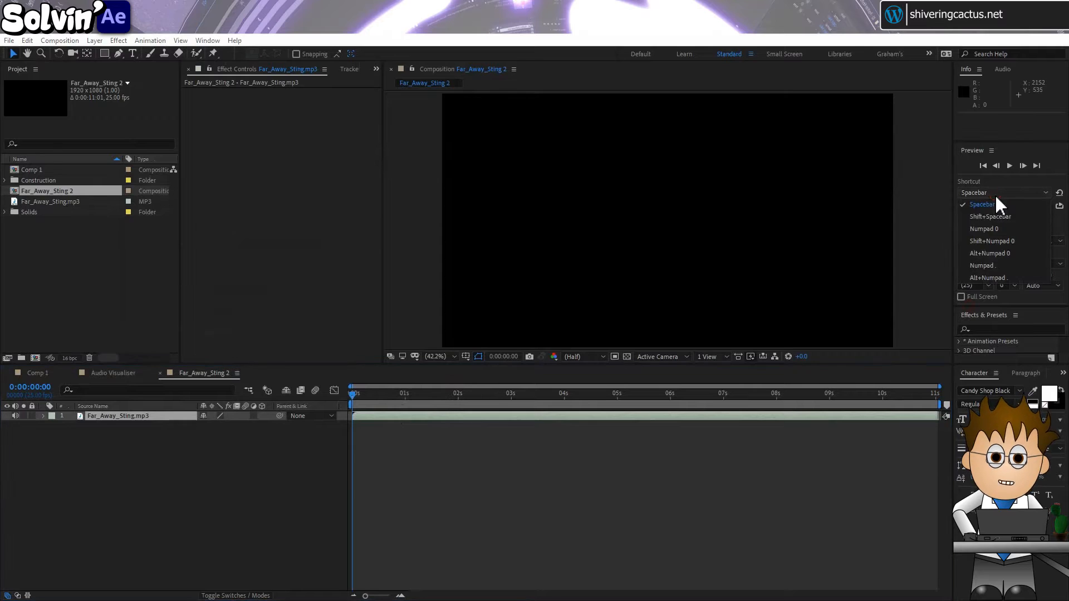
pyautogui.click(1017, 191)
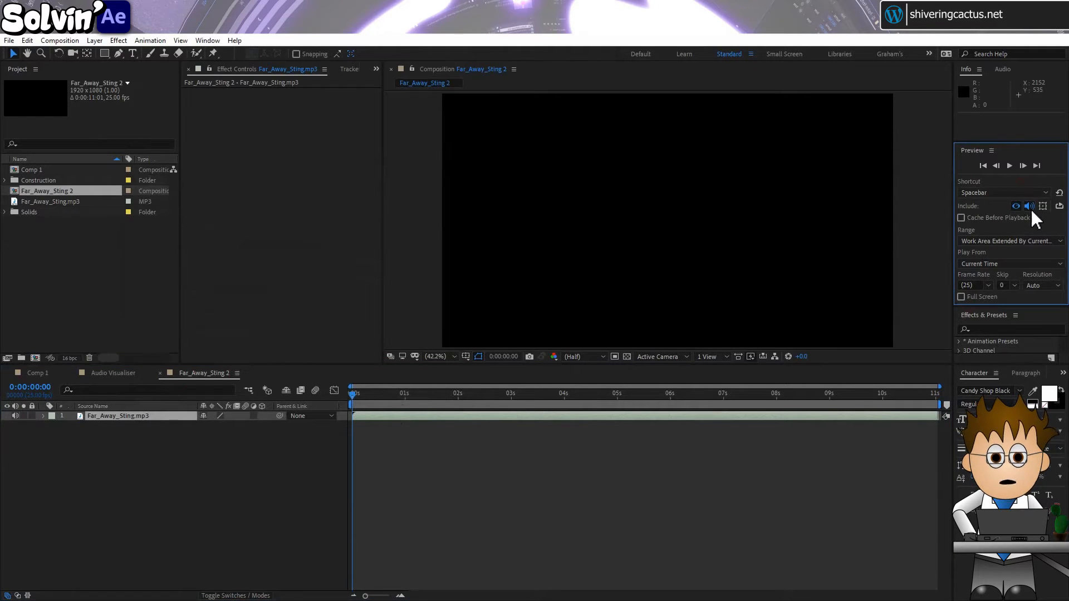
pyautogui.click(1009, 192)
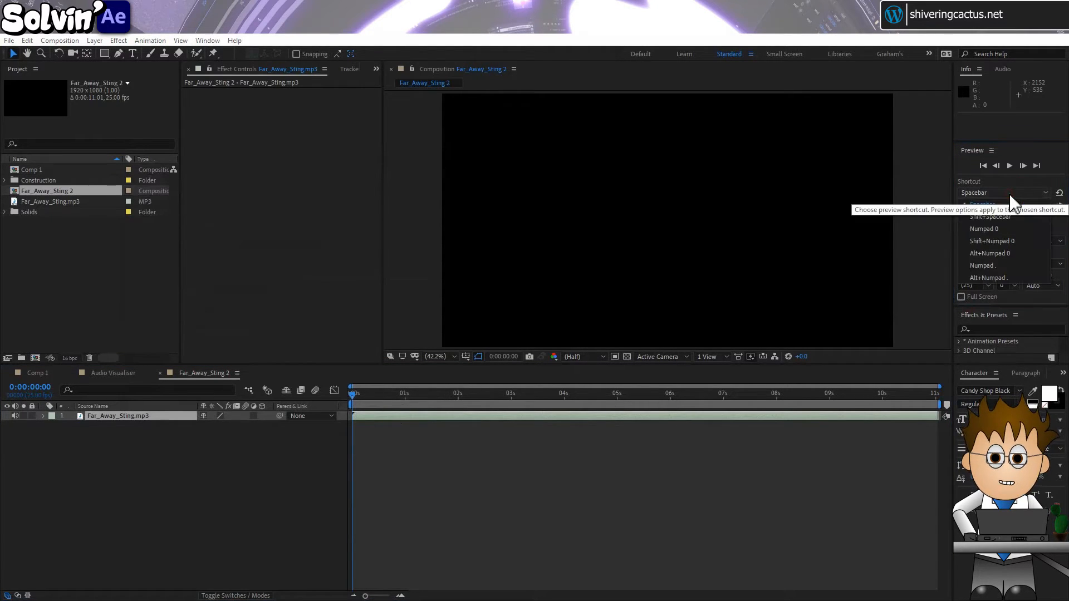
pyautogui.click(1001, 228)
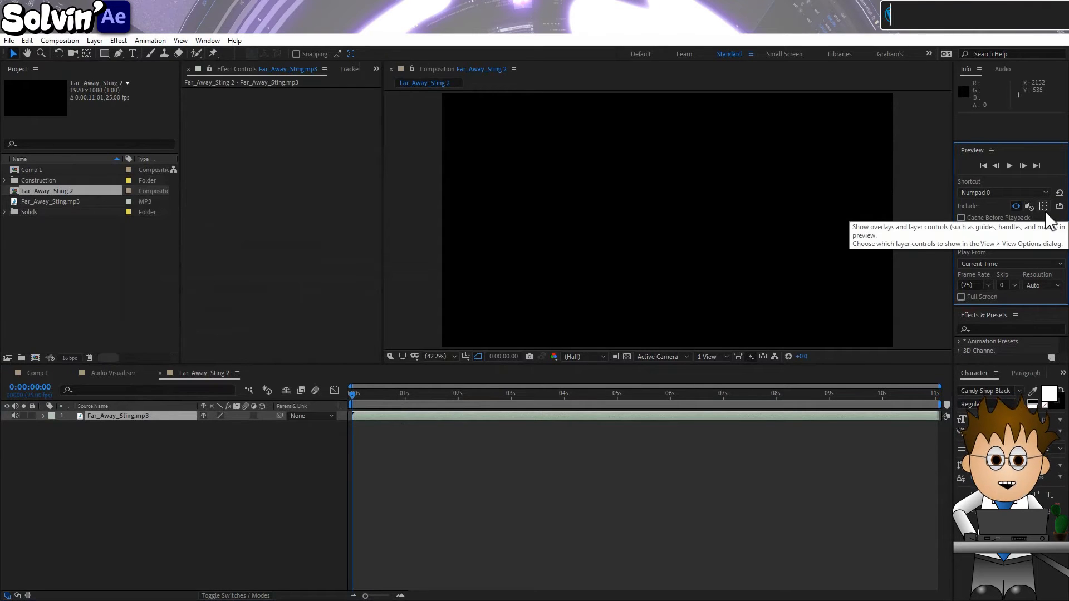
pyautogui.click(987, 194)
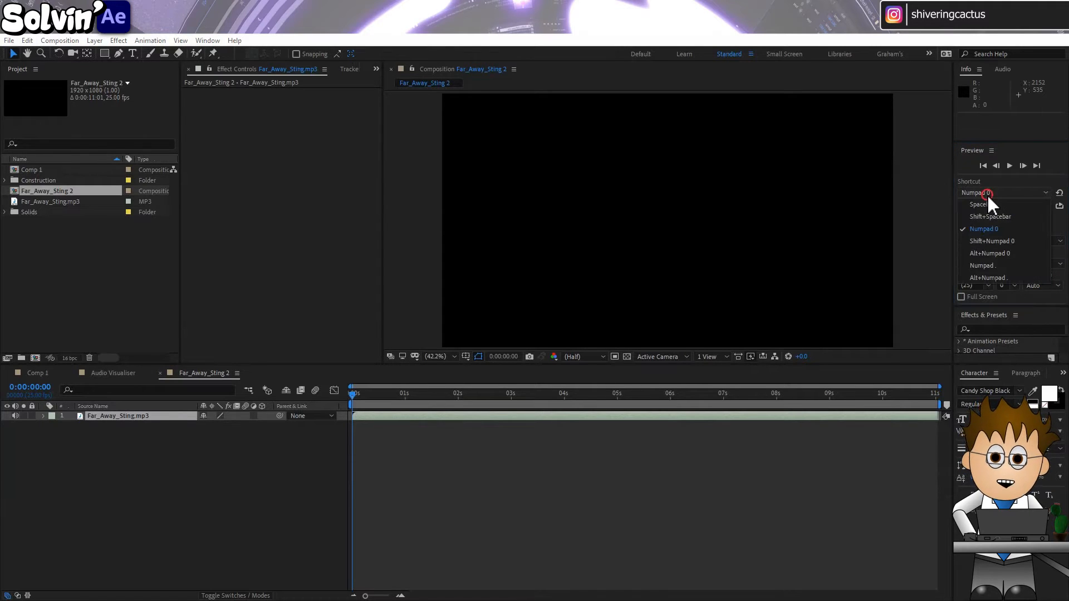
pyautogui.click(994, 264)
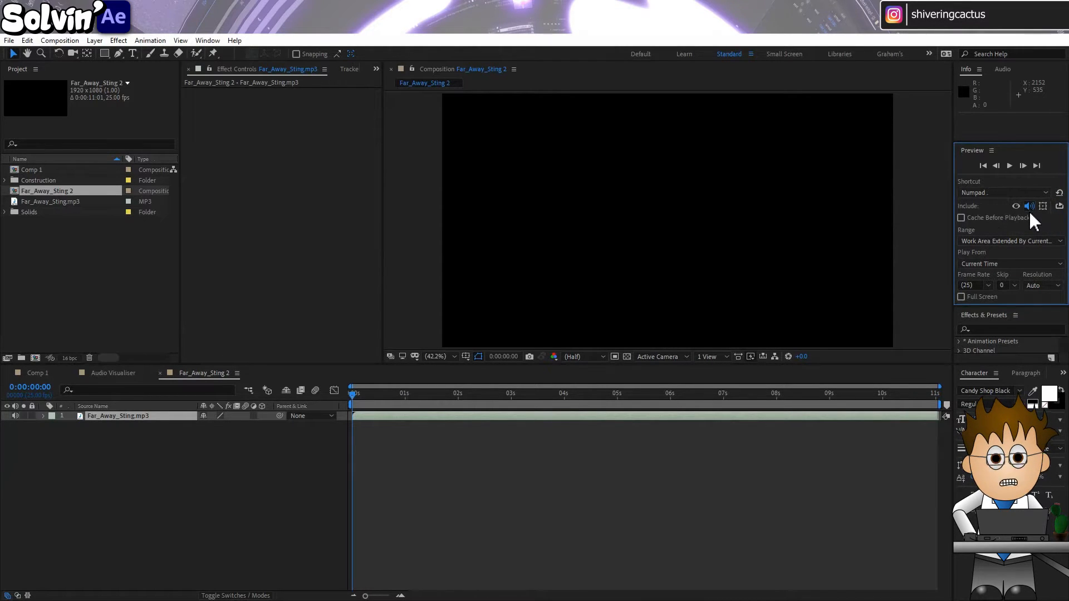
pyautogui.moveTo(1009, 305); pyautogui.dragTo(1010, 180)
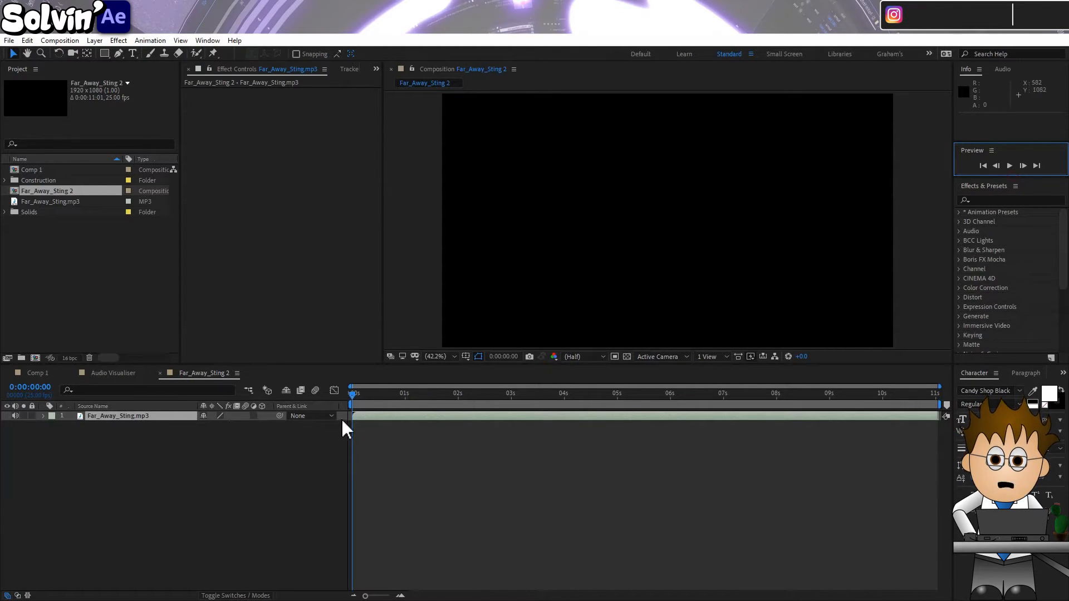
# Try trimming the audio layer's start at 0:00:02:09 and shifting it to the composition start, and undo both changes
pyautogui.moveTo(357, 398); pyautogui.dragTo(383, 413)
pyautogui.hotkey('alt', '[')
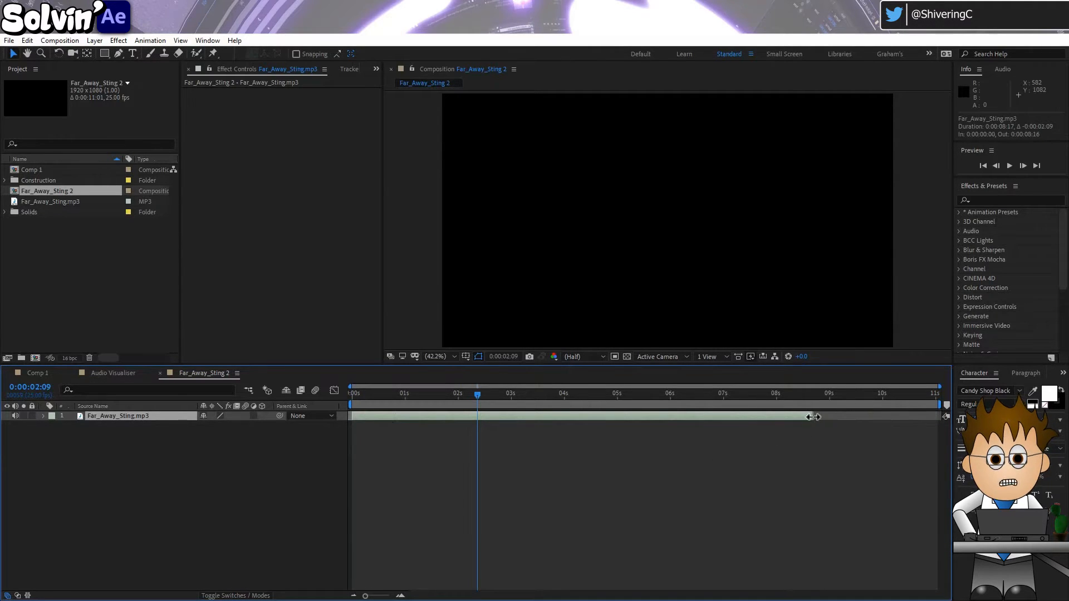
pyautogui.hotkey('ctrl', 'z')
pyautogui.hotkey('ctrl', 'z')
pyautogui.press('Home')
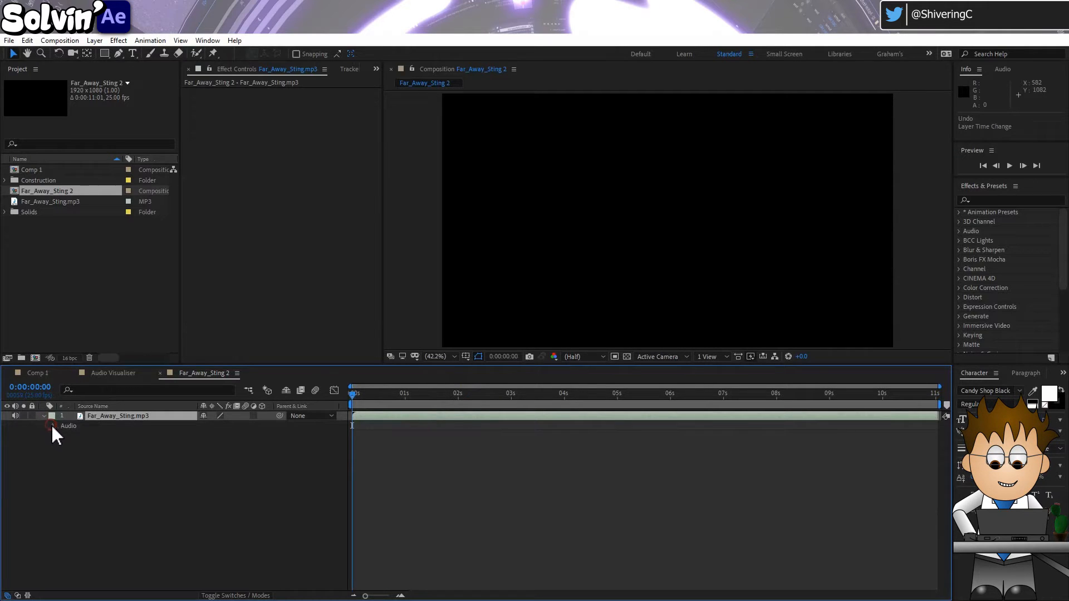
# Keyframe the audio layer's Audio Levels to fade in from -57 dB at 0:00:00:00 to 0 dB at 0:00:01:07
pyautogui.click(52, 426)
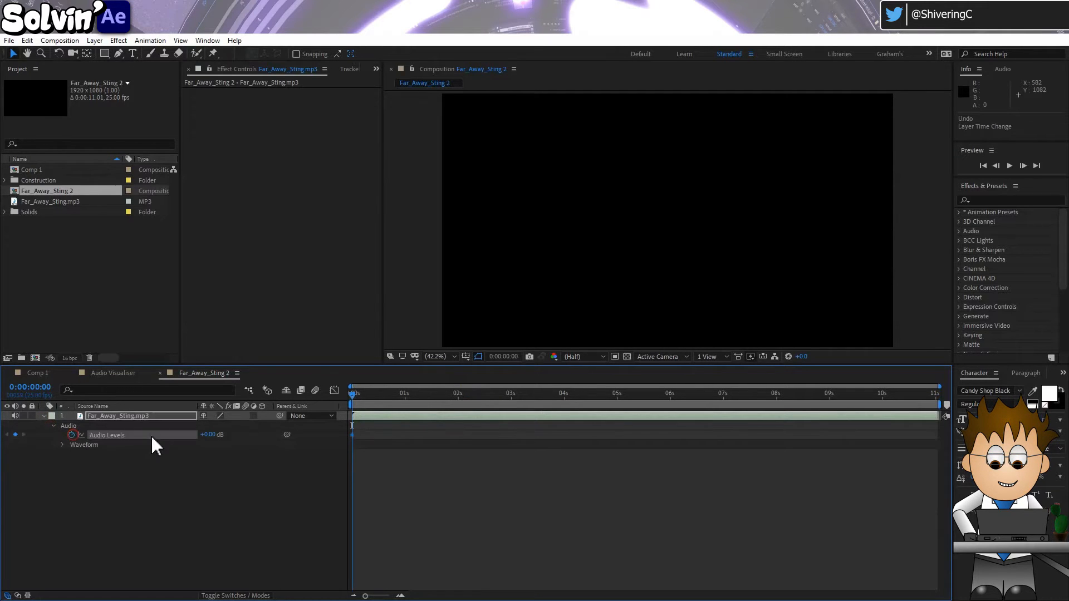
pyautogui.click(396, 394)
pyautogui.moveTo(414, 405); pyautogui.dragTo(420, 401)
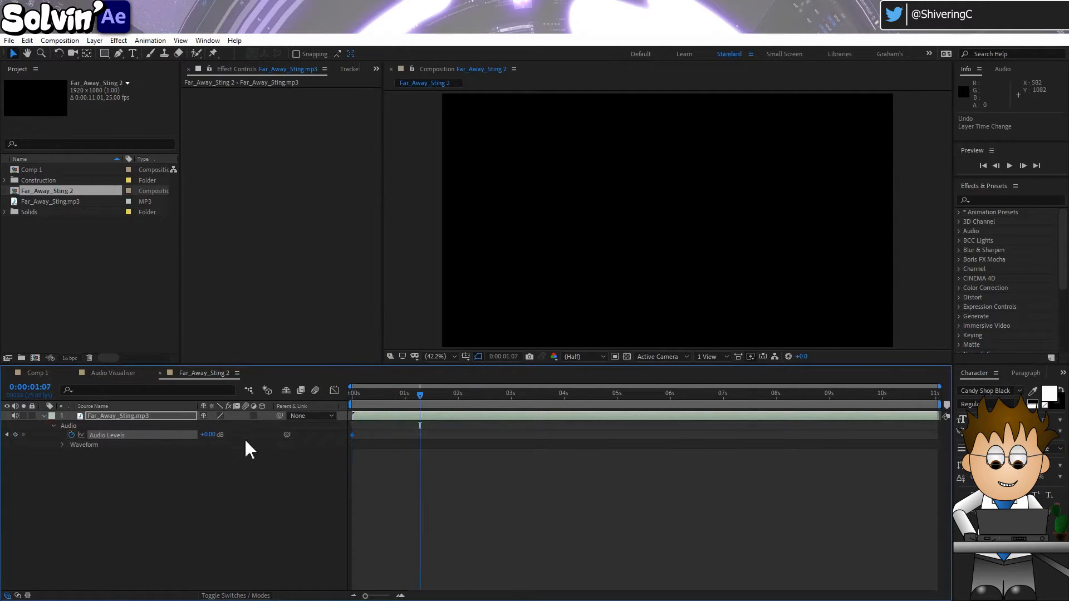
pyautogui.click(15, 434)
pyautogui.press('Home')
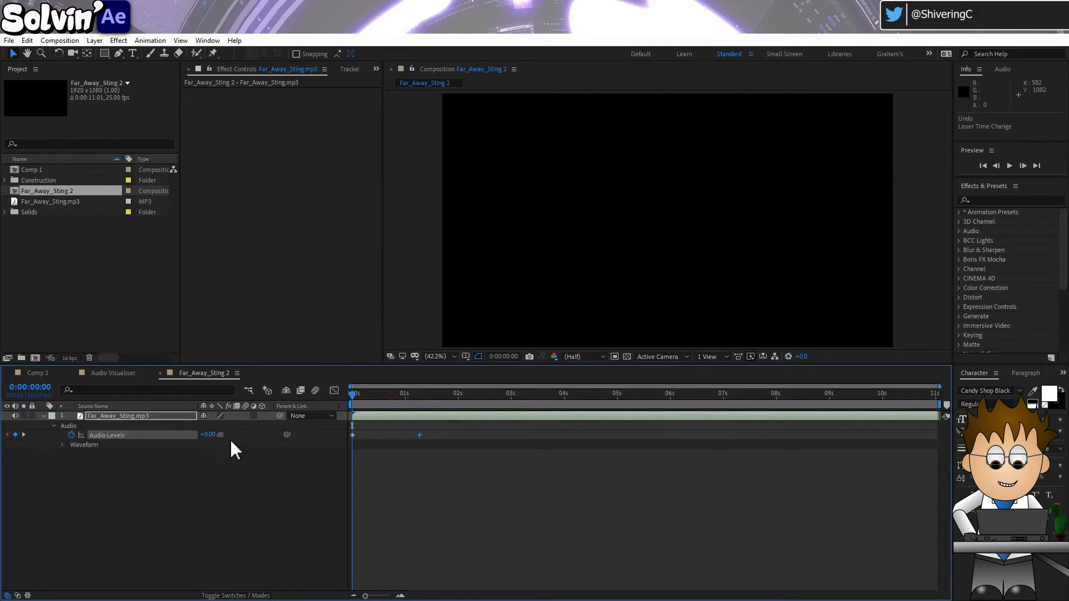
pyautogui.moveTo(208, 435); pyautogui.dragTo(181, 436)
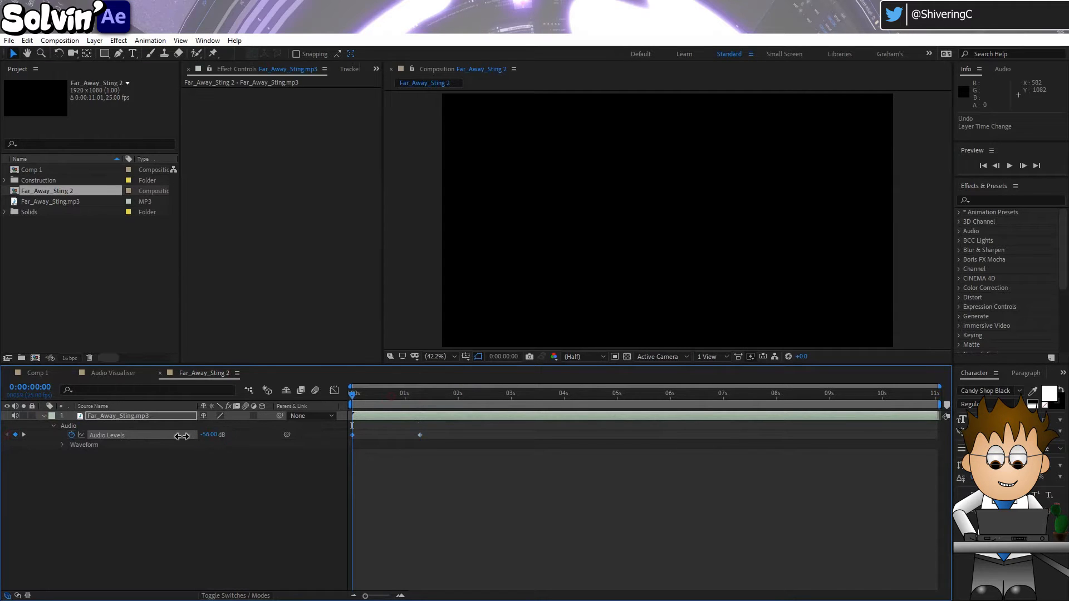
pyautogui.click(224, 474)
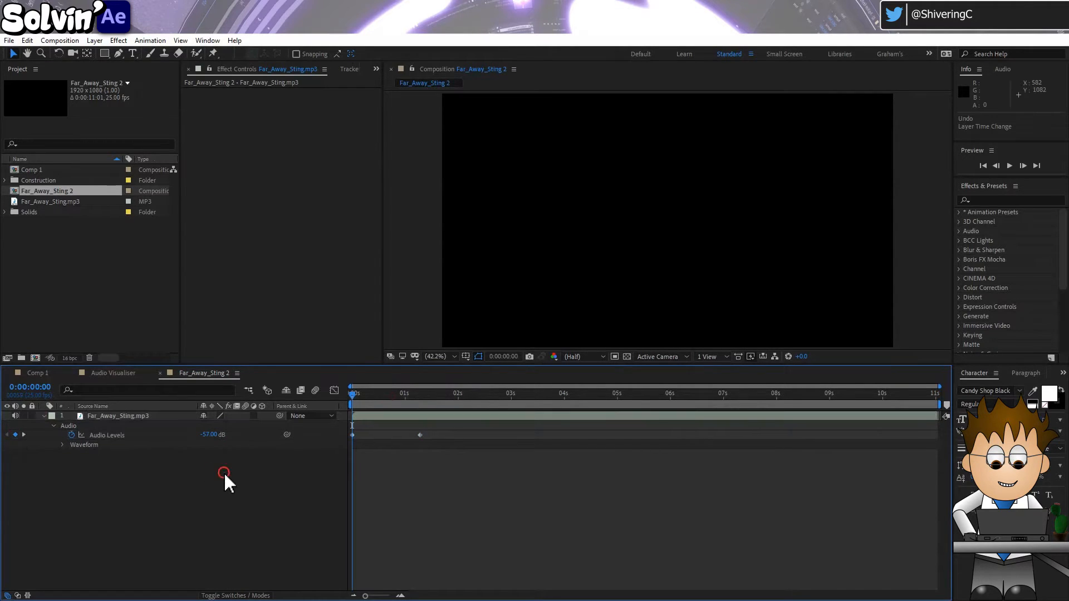
# Reveal the audio layer's waveform and remove all Audio Levels keyframes at 0:00:01:07, keeping the level at 0 dB
pyautogui.click(63, 445)
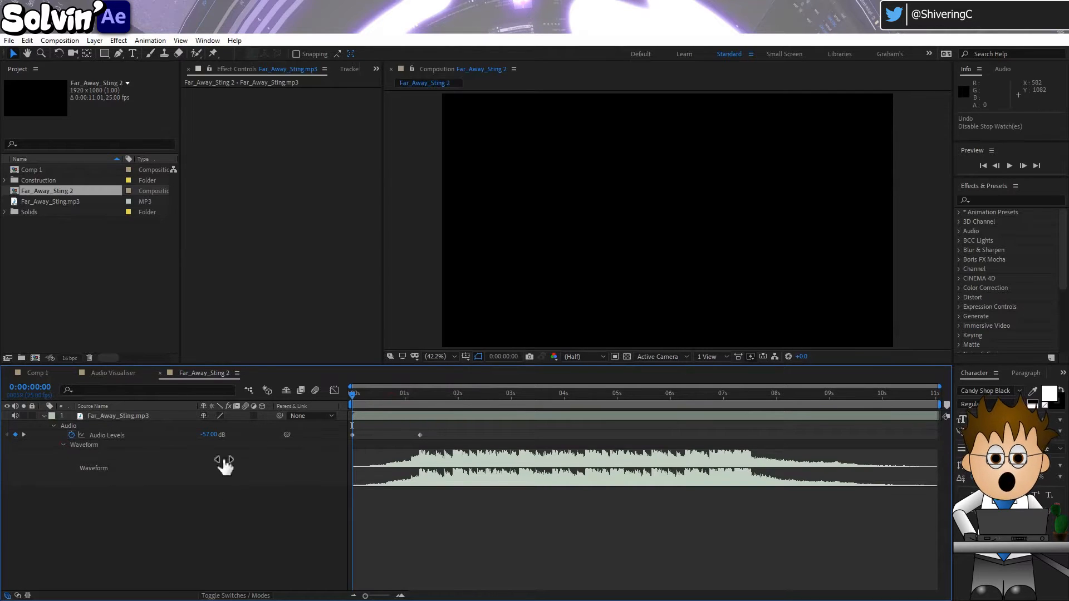
pyautogui.moveTo(356, 396); pyautogui.dragTo(421, 415)
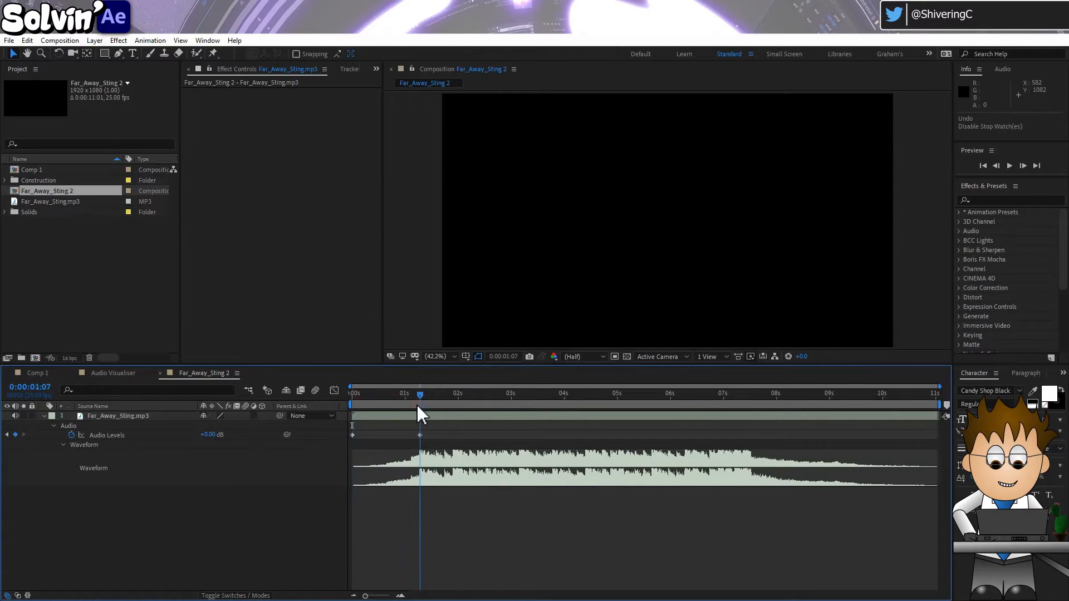
pyautogui.click(71, 435)
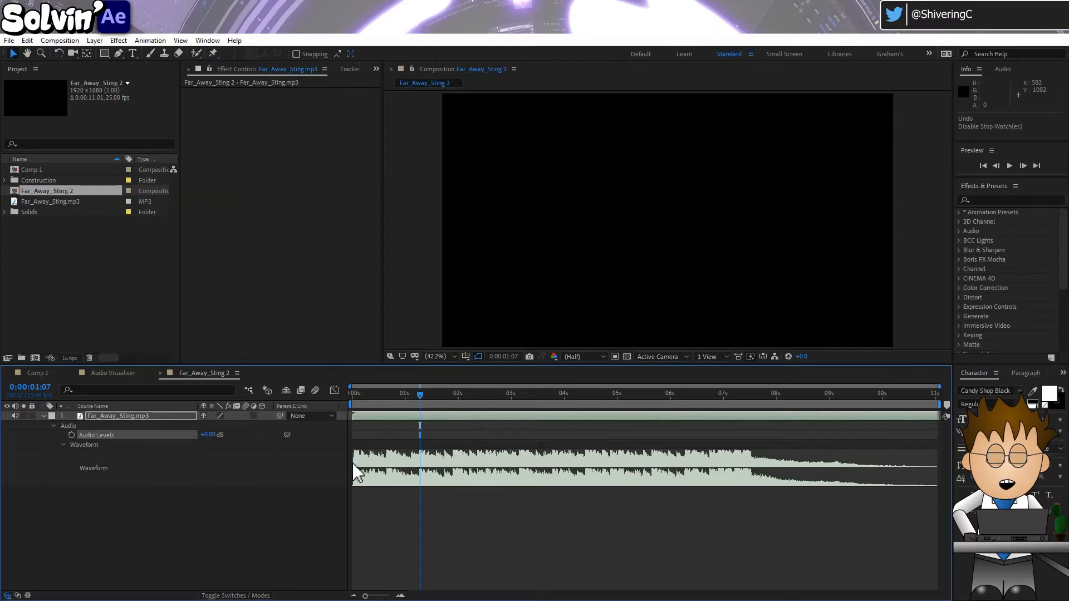
pyautogui.click(342, 503)
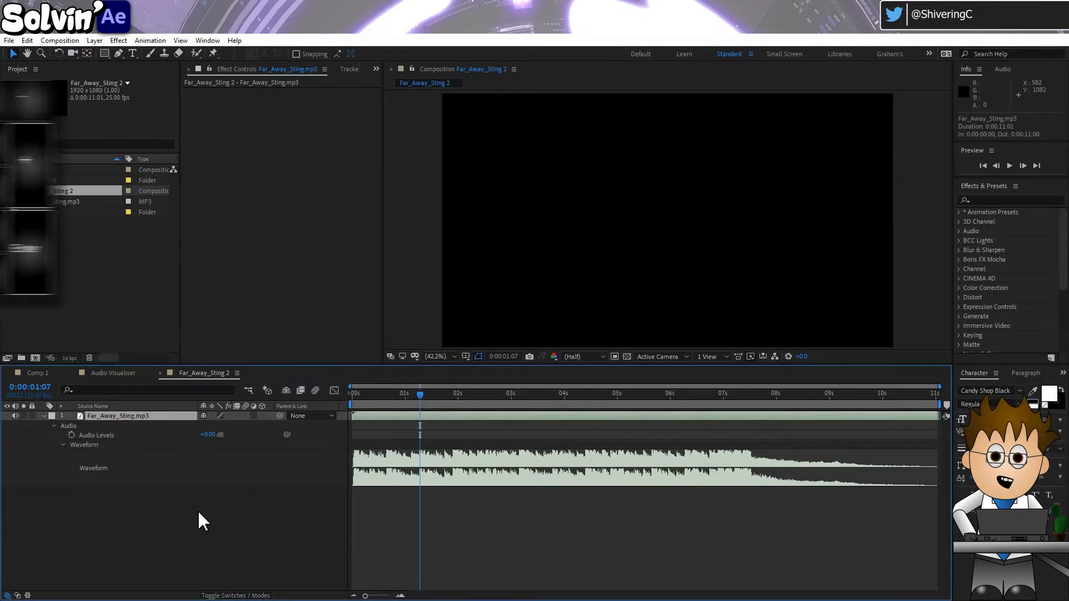
# Play the audio with no layer selected and add a composition marker on each beat, starting at about 0:00:00:16
pyautogui.click(44, 416)
pyautogui.moveTo(383, 399)
pyautogui.mouseDown()
pyautogui.moveTo(350, 399)
pyautogui.moveTo(382, 395)
pyautogui.mouseUp()
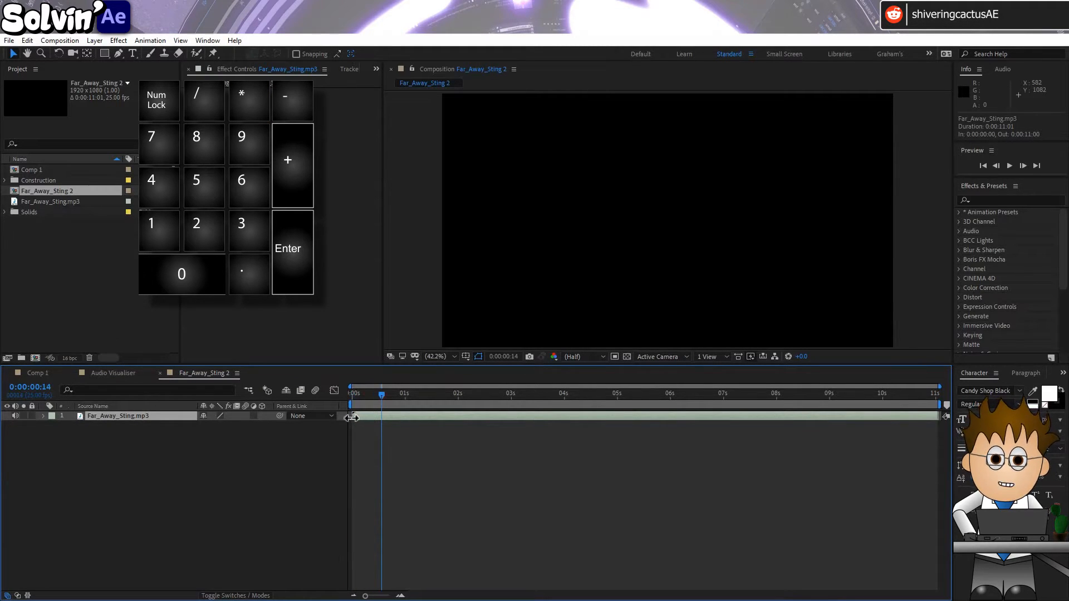
pyautogui.click(305, 467)
pyautogui.press('KP_Decimal')
pyautogui.press('KP_Multiply')
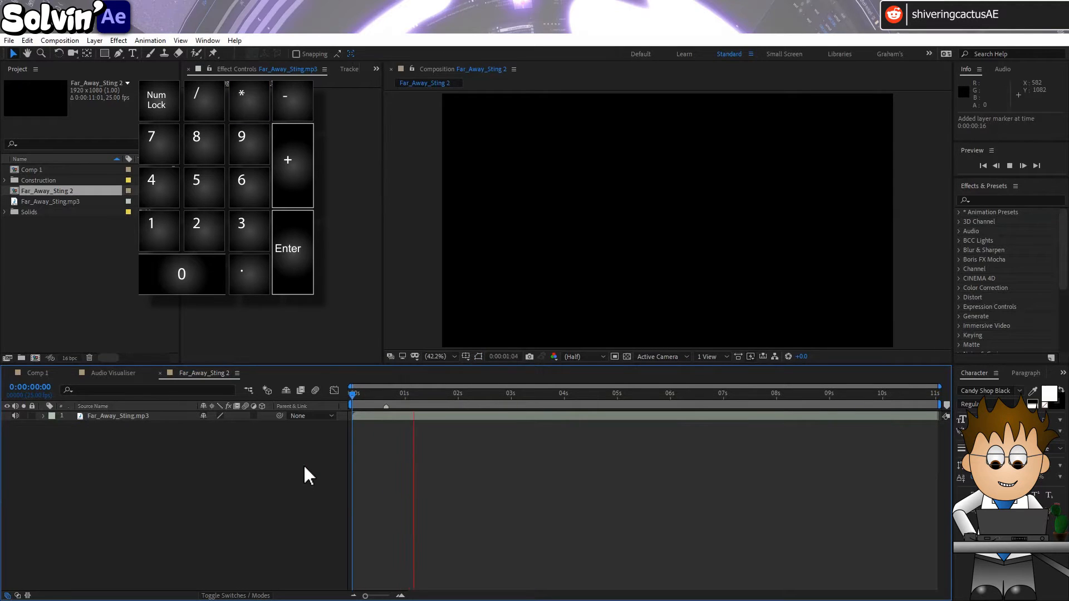
pyautogui.press('KP_Multiply')
pyautogui.press('KP_Multiply')
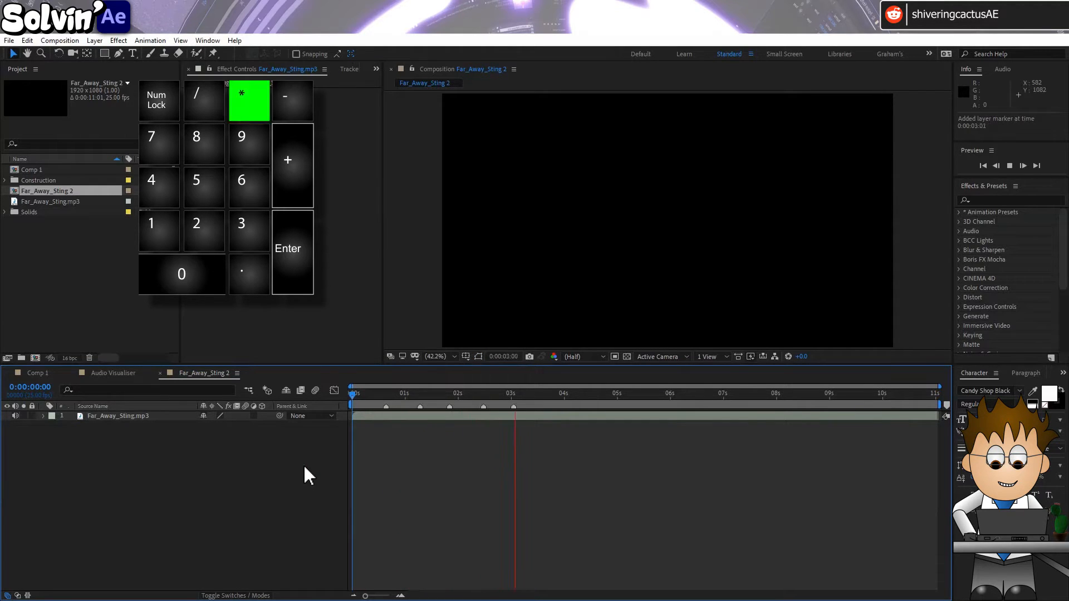
pyautogui.press('KP_Multiply')
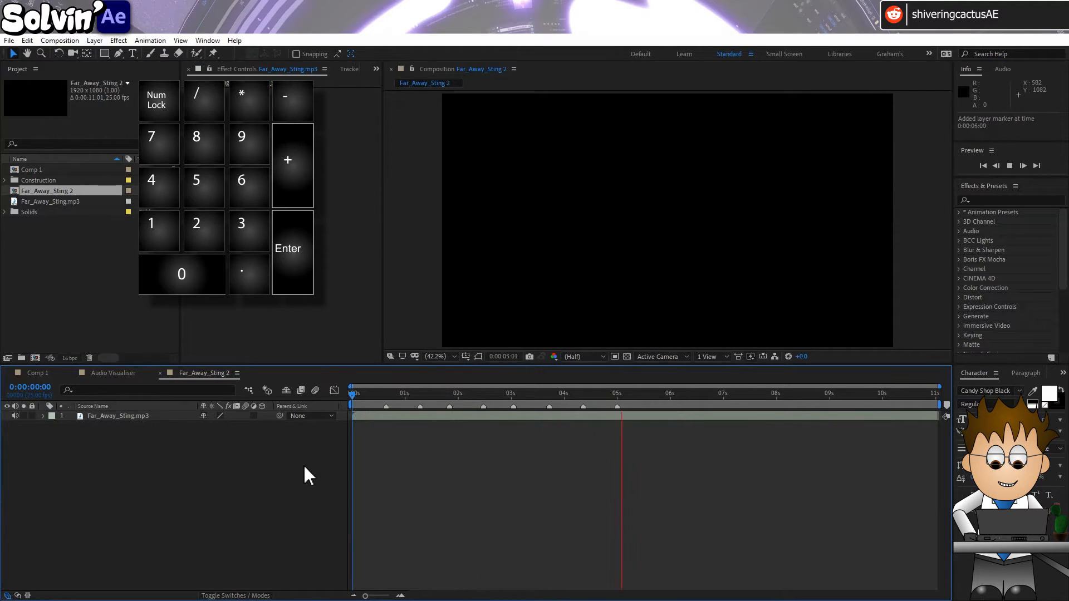
pyautogui.press('KP_Multiply')
pyautogui.press('KP_Multiply')
pyautogui.press('KP_Multiply')
pyautogui.press('KP_Multiply')
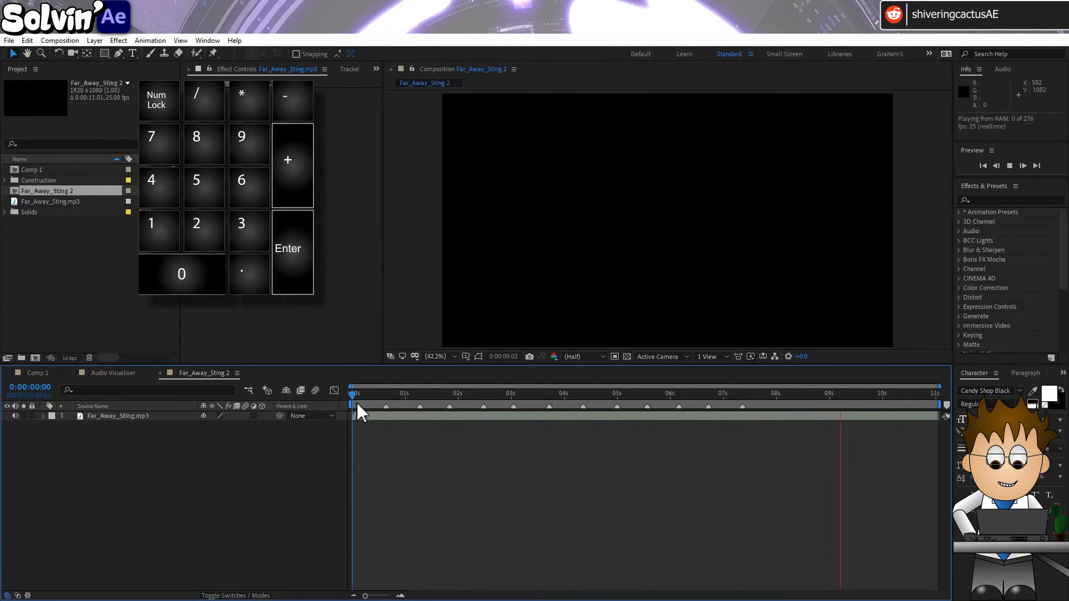
# Reveal the audio waveform and line up the composition markers with its beat peaks
pyautogui.click(44, 416)
pyautogui.click(44, 416)
pyautogui.moveTo(386, 396); pyautogui.dragTo(451, 398)
pyautogui.click(483, 396)
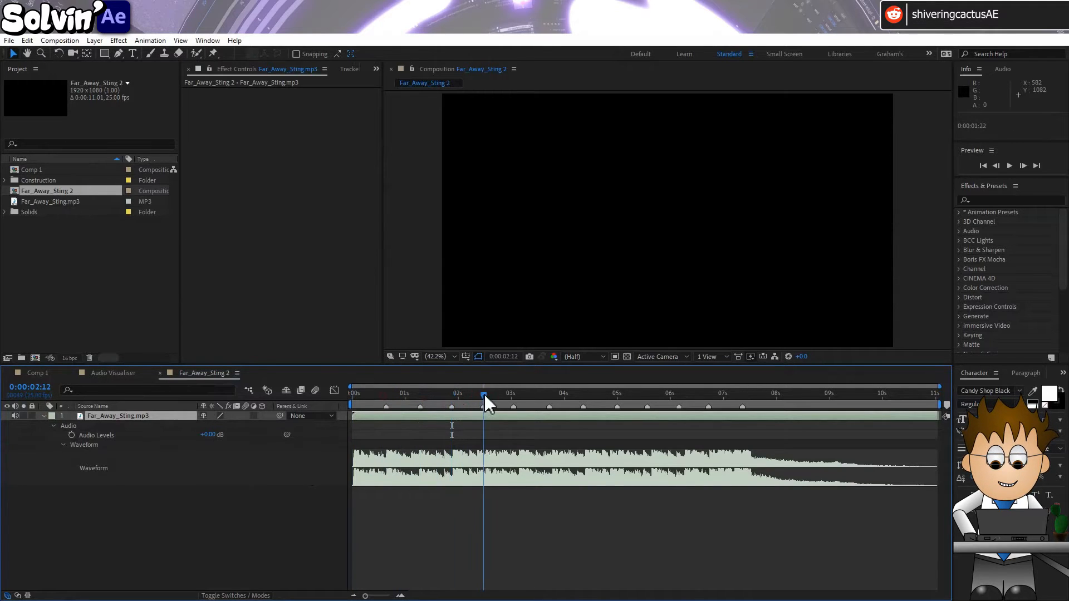
pyautogui.moveTo(484, 393); pyautogui.dragTo(517, 395)
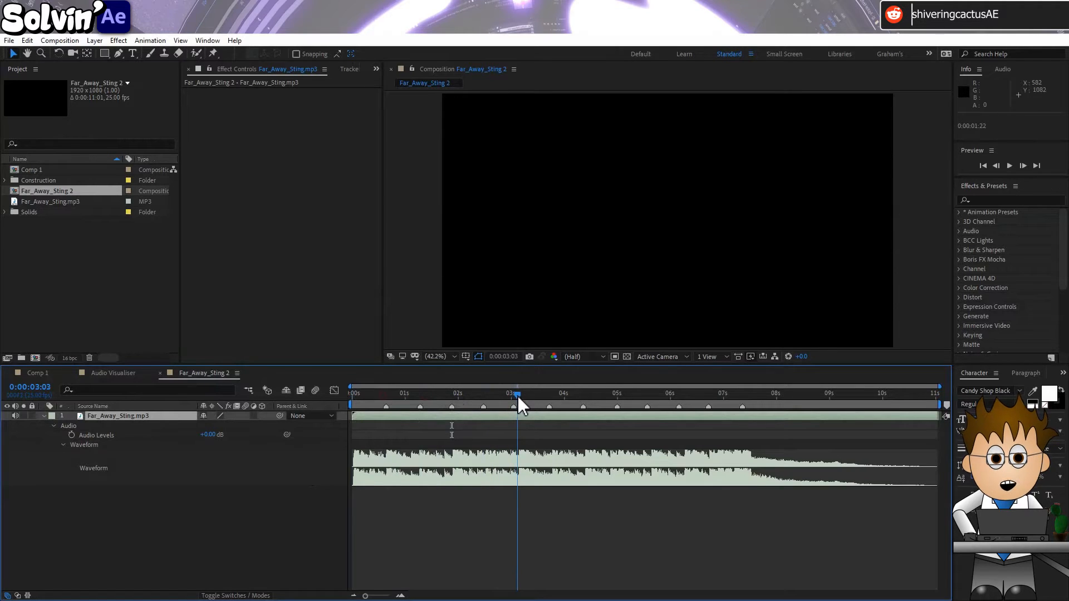
pyautogui.click(482, 394)
pyautogui.moveTo(482, 394); pyautogui.dragTo(485, 393)
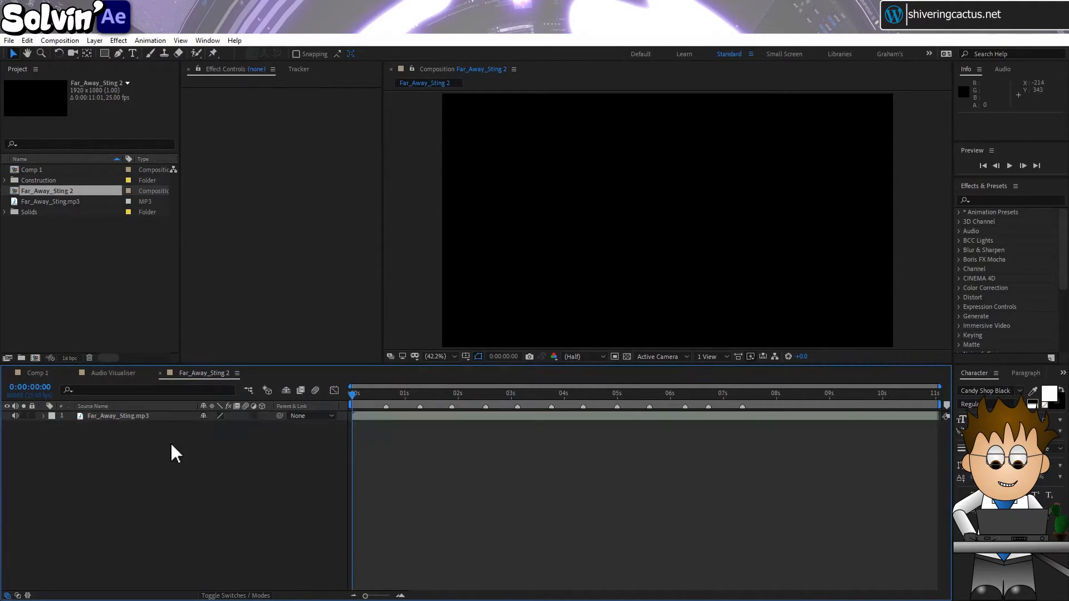
# Create a 500 x 500 px solid in blue (0030FF) above the audio layer
pyautogui.click(95, 41)
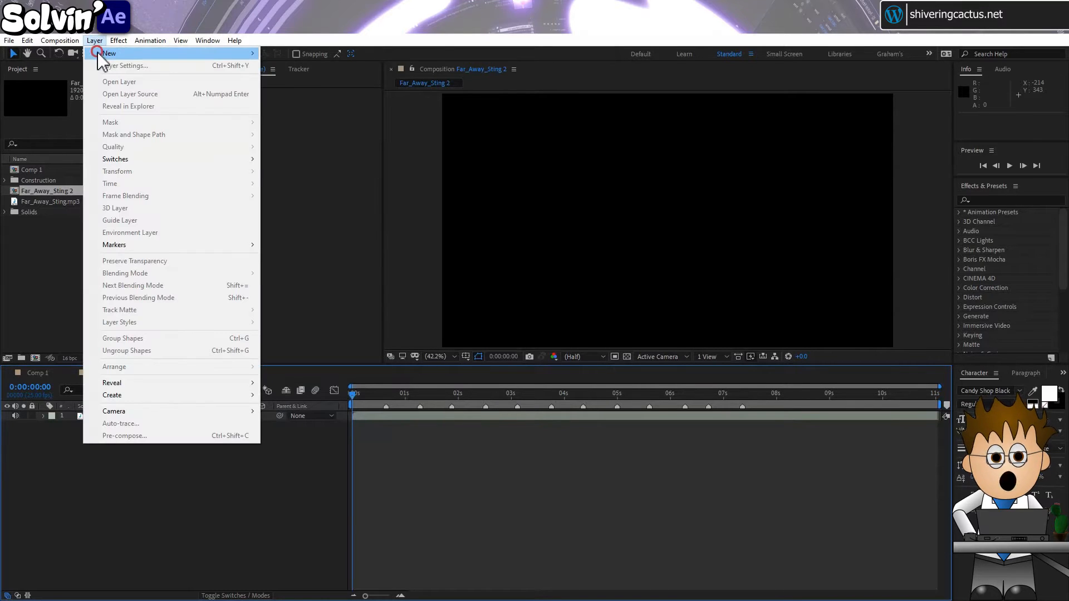
pyautogui.moveTo(128, 51)
pyautogui.click(283, 62)
pyautogui.click(256, 337)
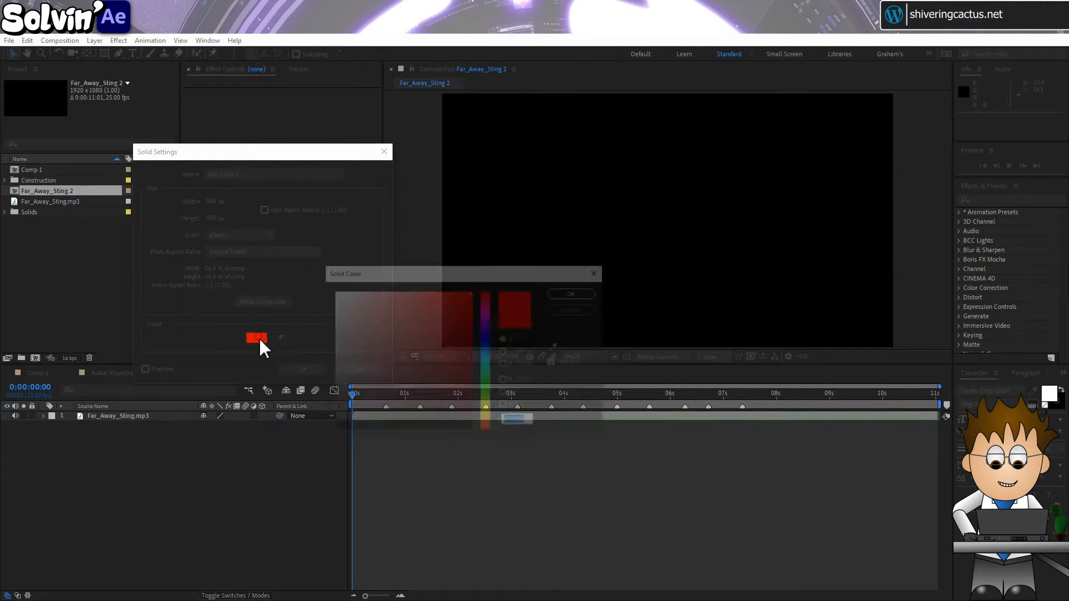
pyautogui.click(484, 344)
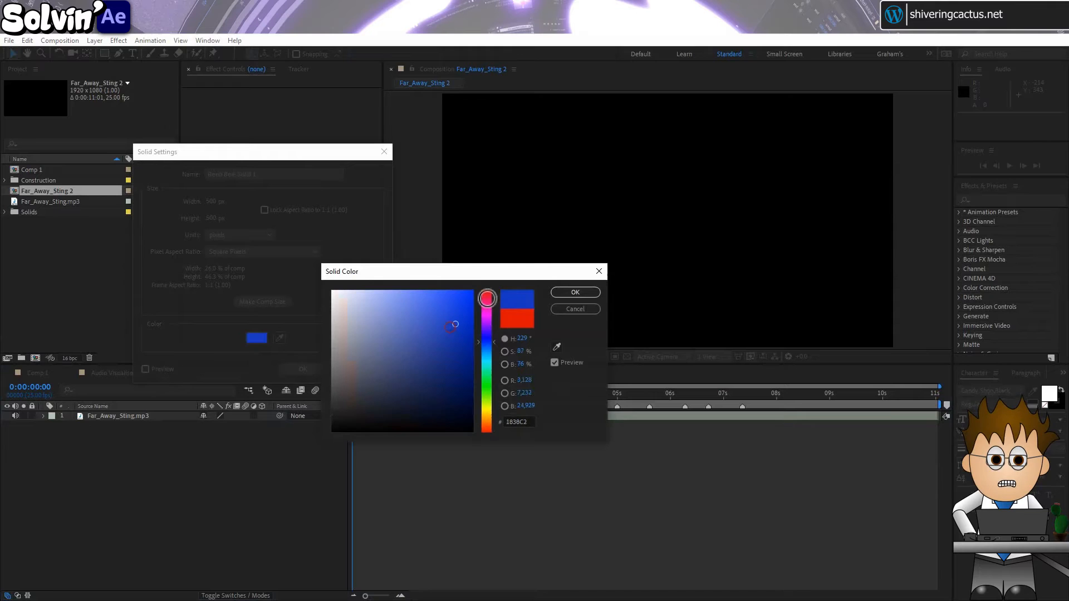
pyautogui.click(575, 292)
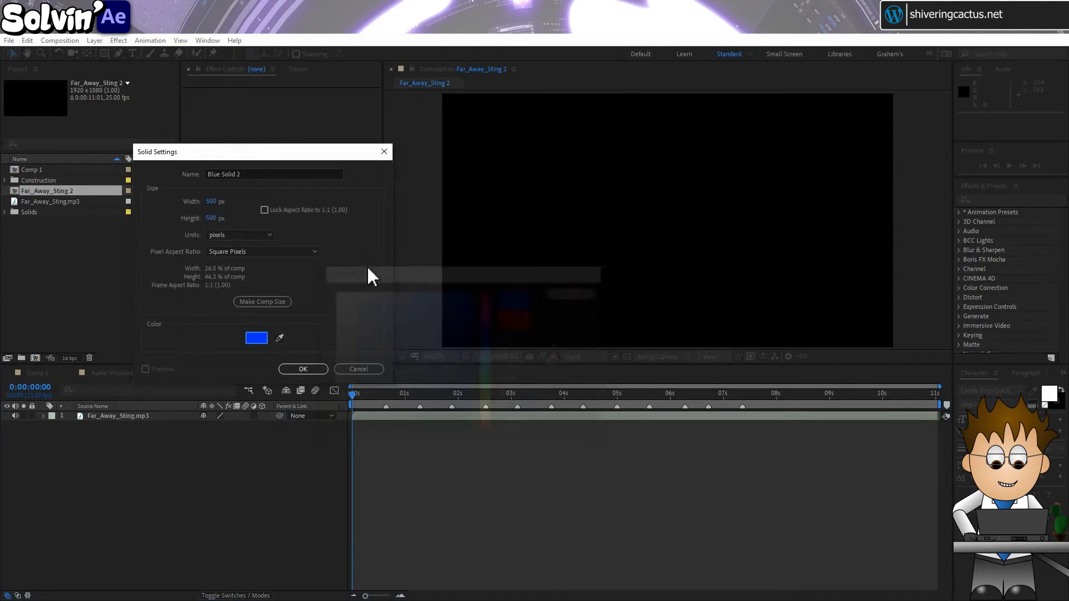
pyautogui.click(303, 370)
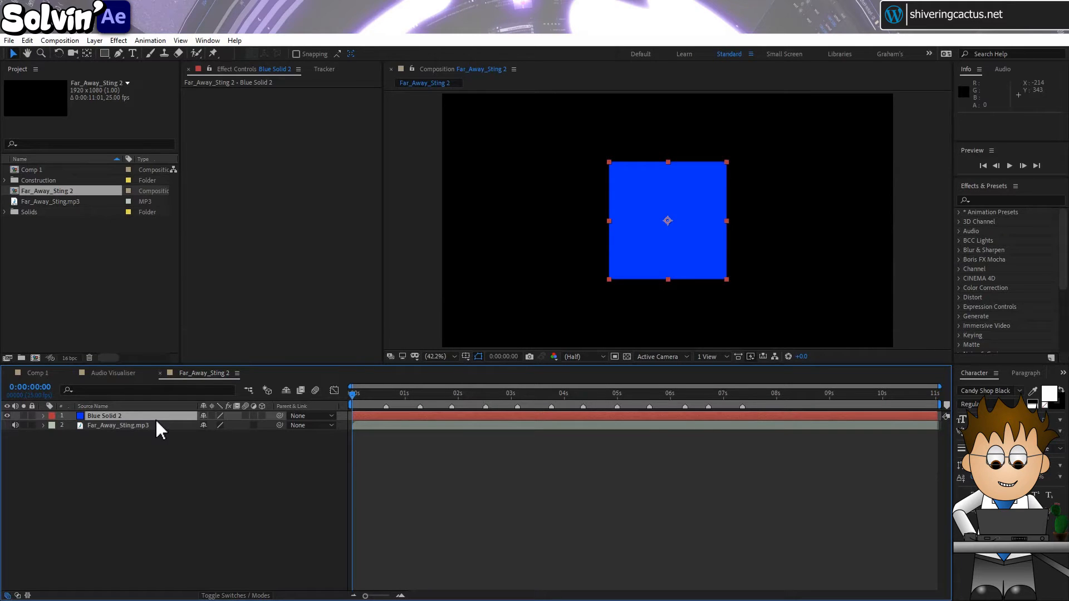
# Keyframe the blue solid's Position at 960, 540 just before and after the first marker, raising it to 960, 390 at 0:00:00:16
pyautogui.press('p')
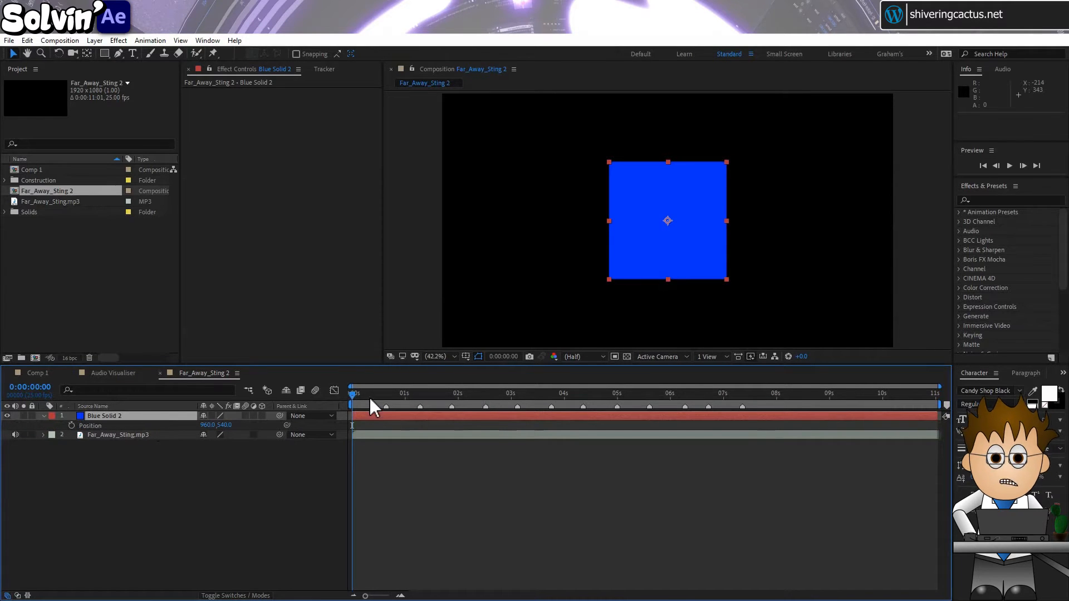
pyautogui.moveTo(369, 396); pyautogui.dragTo(386, 393)
pyautogui.click(71, 425)
pyautogui.click(15, 425)
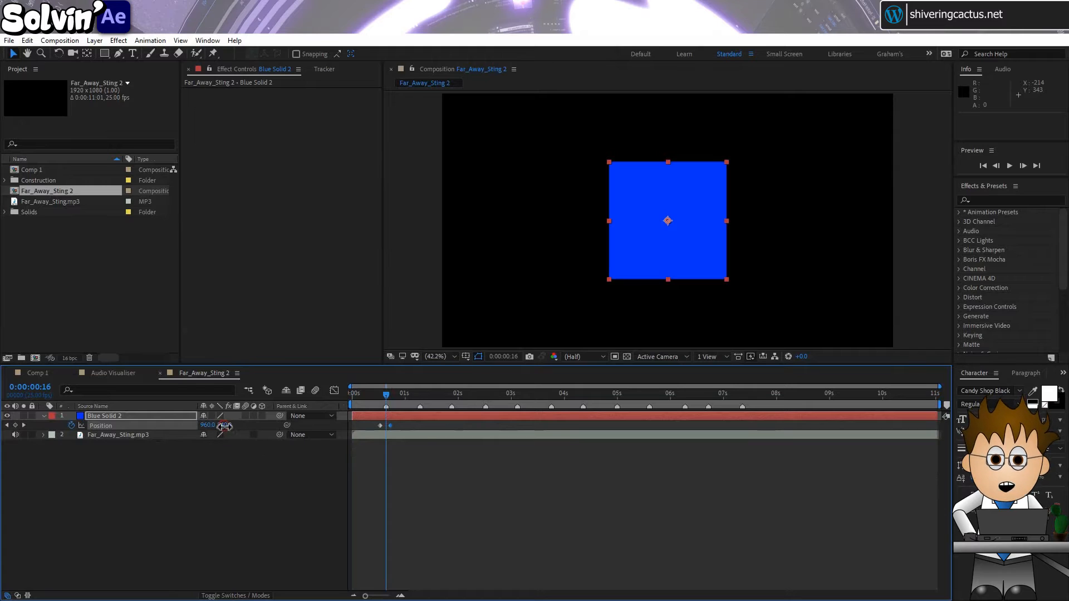
pyautogui.moveTo(224, 426); pyautogui.dragTo(141, 427)
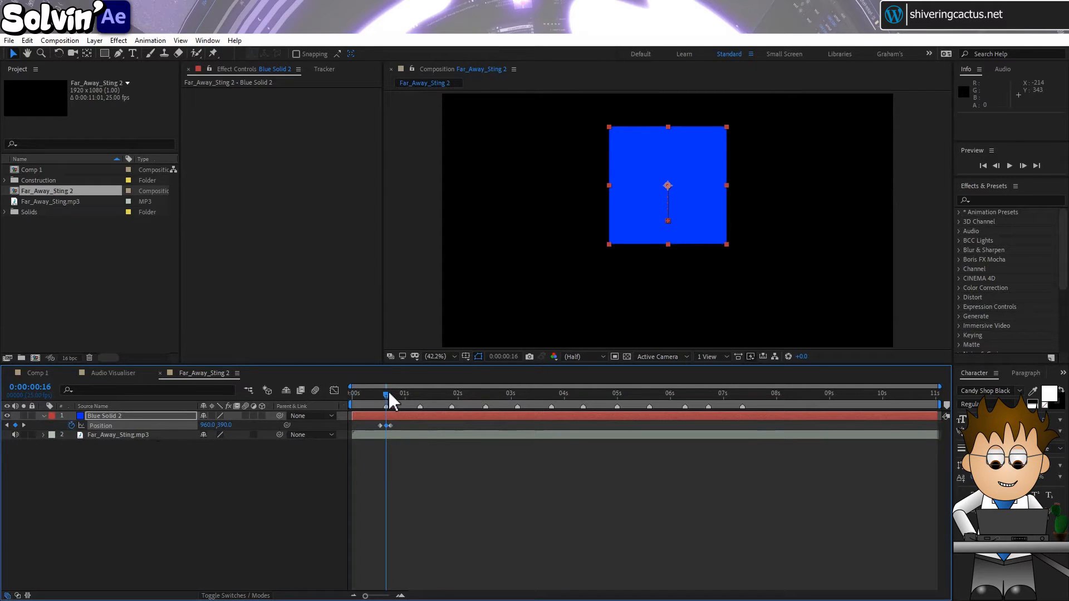
# Copy the solid's three Position keyframes and paste them around every remaining composition marker, with the last set starting at 0:00:07:05
pyautogui.moveTo(406, 422); pyautogui.dragTo(378, 427)
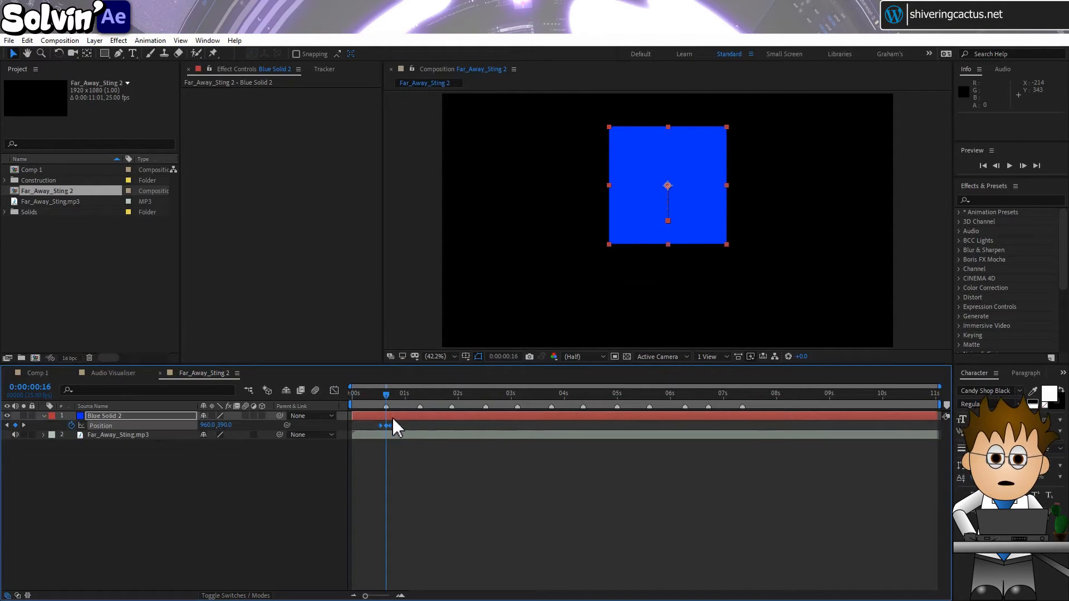
pyautogui.hotkey('ctrl', 'c')
pyautogui.click(412, 393)
pyautogui.hotkey('ctrl', 'v')
pyautogui.moveTo(414, 393); pyautogui.dragTo(445, 394)
pyautogui.moveTo(446, 393); pyautogui.dragTo(511, 393)
pyautogui.hotkey('ctrl', 'v')
pyautogui.click(499, 386)
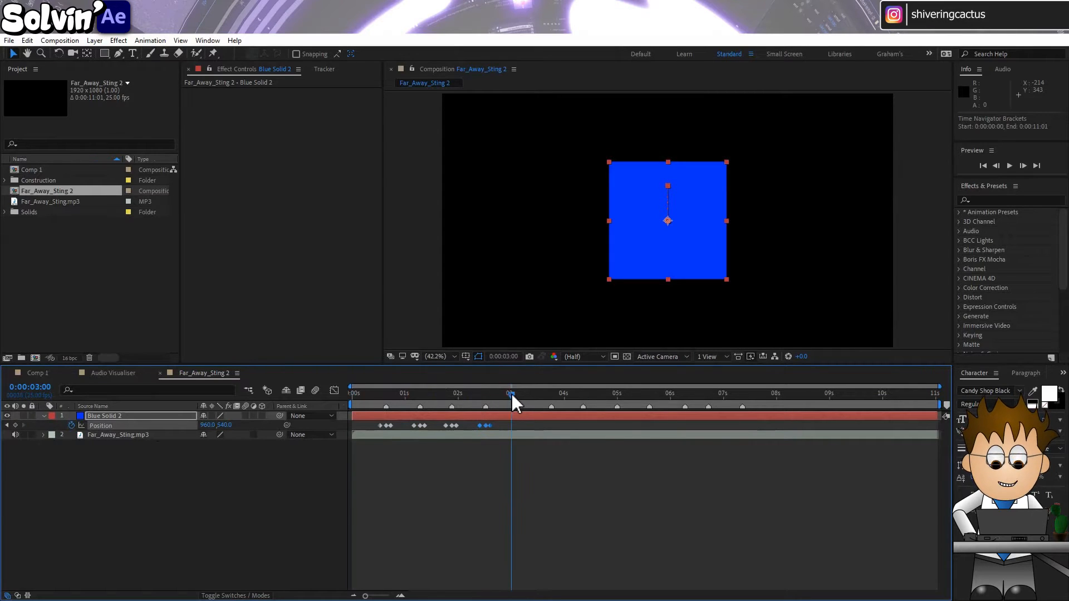
pyautogui.hotkey('ctrl', 'v')
pyautogui.click(546, 394)
pyautogui.hotkey('ctrl', 'v')
pyautogui.click(576, 395)
pyautogui.hotkey('ctrl', 'v')
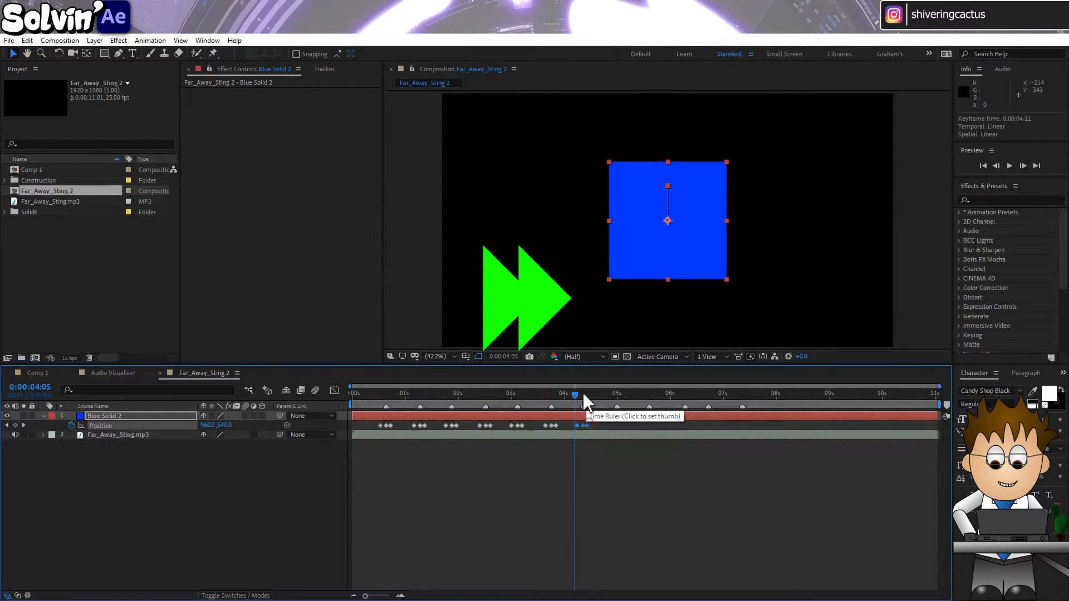
pyautogui.click(609, 393)
pyautogui.hotkey('ctrl', 'v')
pyautogui.click(642, 394)
pyautogui.hotkey('ctrl', 'v')
pyautogui.click(677, 394)
pyautogui.hotkey('ctrl', 'v')
pyautogui.click(701, 394)
pyautogui.click(734, 394)
pyautogui.hotkey('ctrl', 'v')
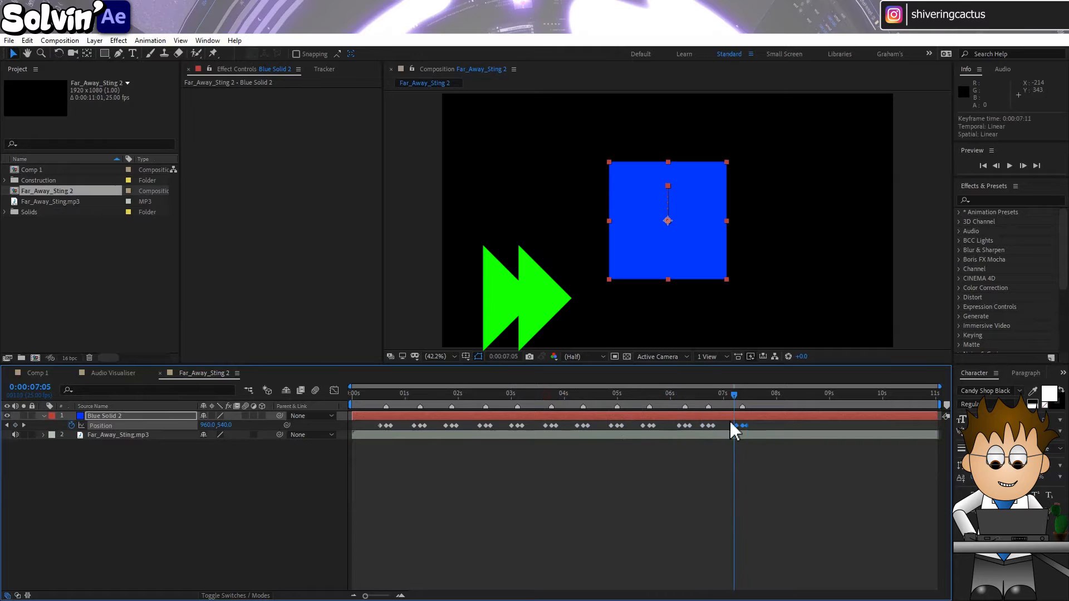
# Play the composition from the start to check the solid's bounce against the beats
pyautogui.press('Home')
pyautogui.press('space')
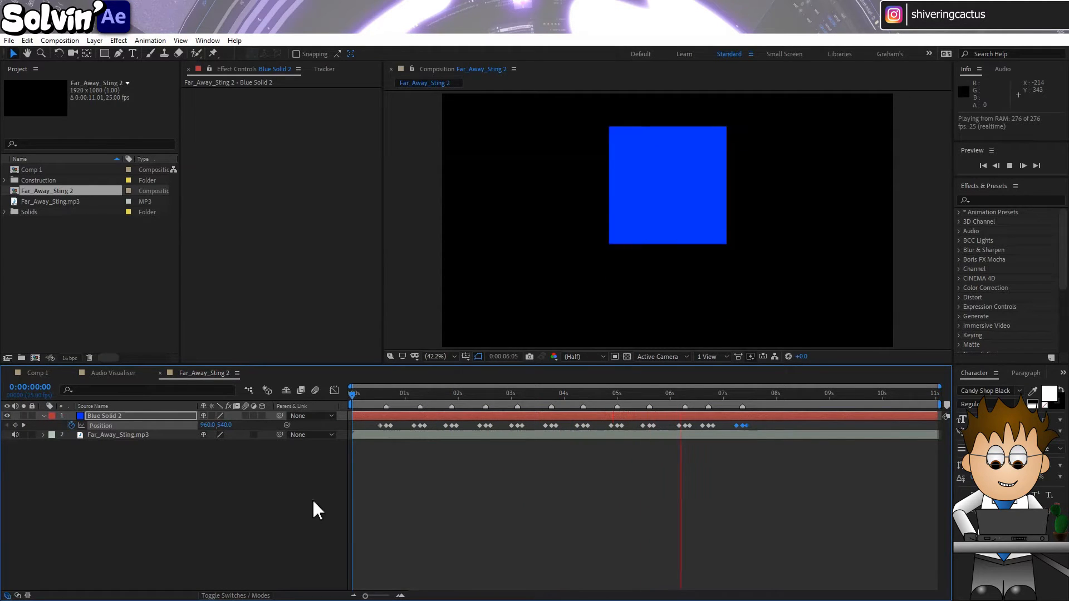
pyautogui.press('space')
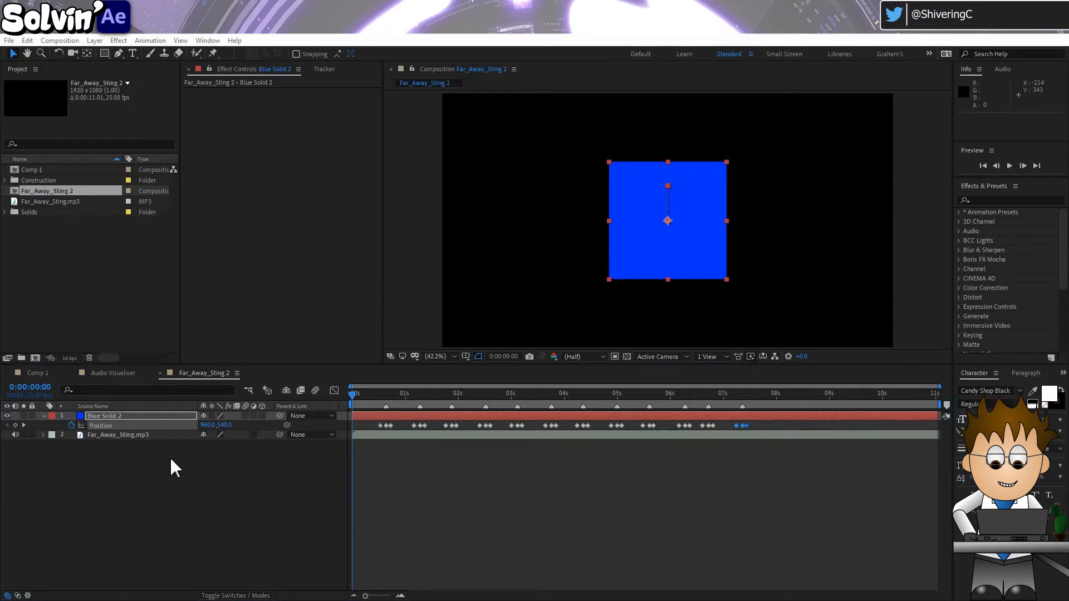
# Run Convert Audio to Keyframes on the Far_Away_Sting.mp3 layer
pyautogui.click(153, 436)
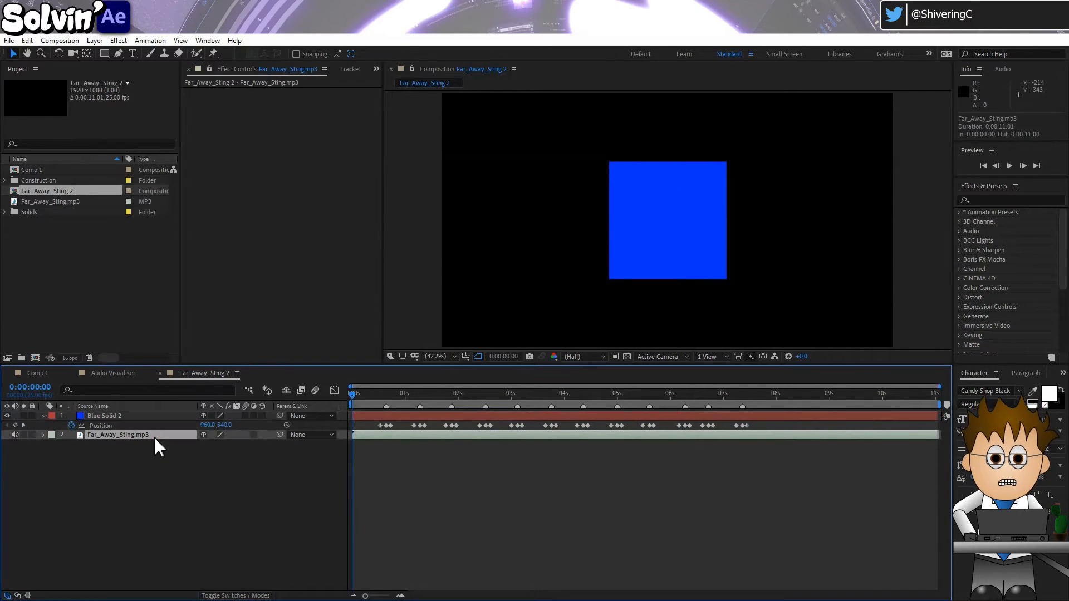
pyautogui.click(147, 39)
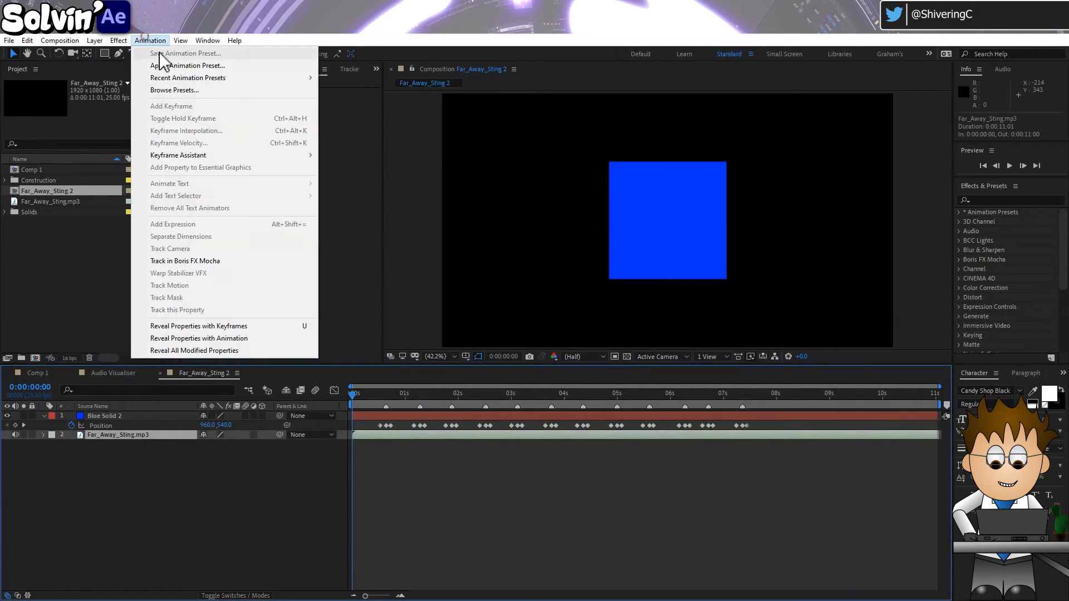
pyautogui.moveTo(225, 154)
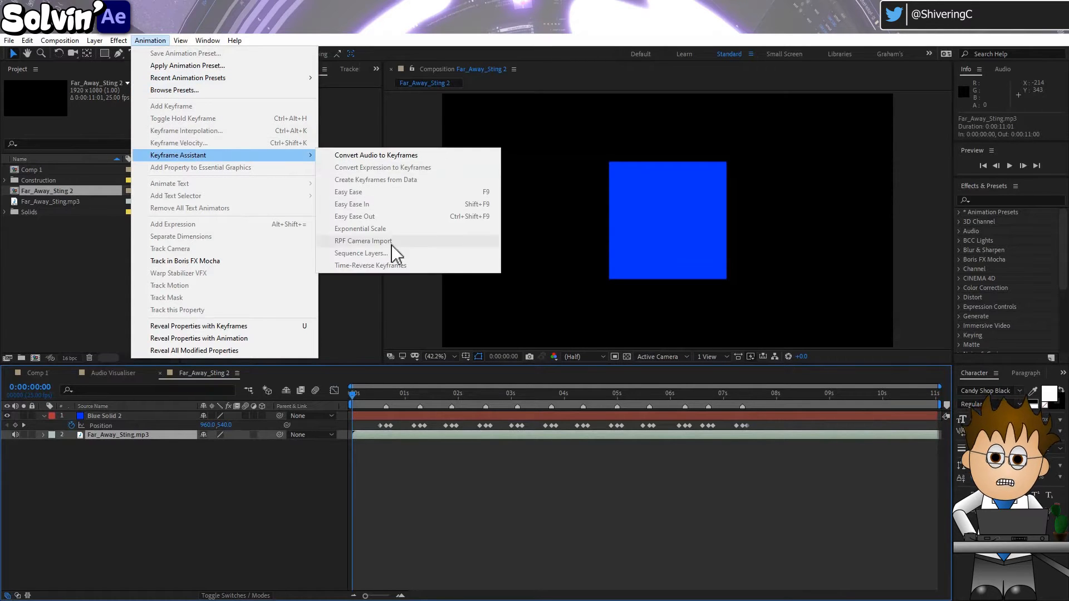
pyautogui.click(449, 162)
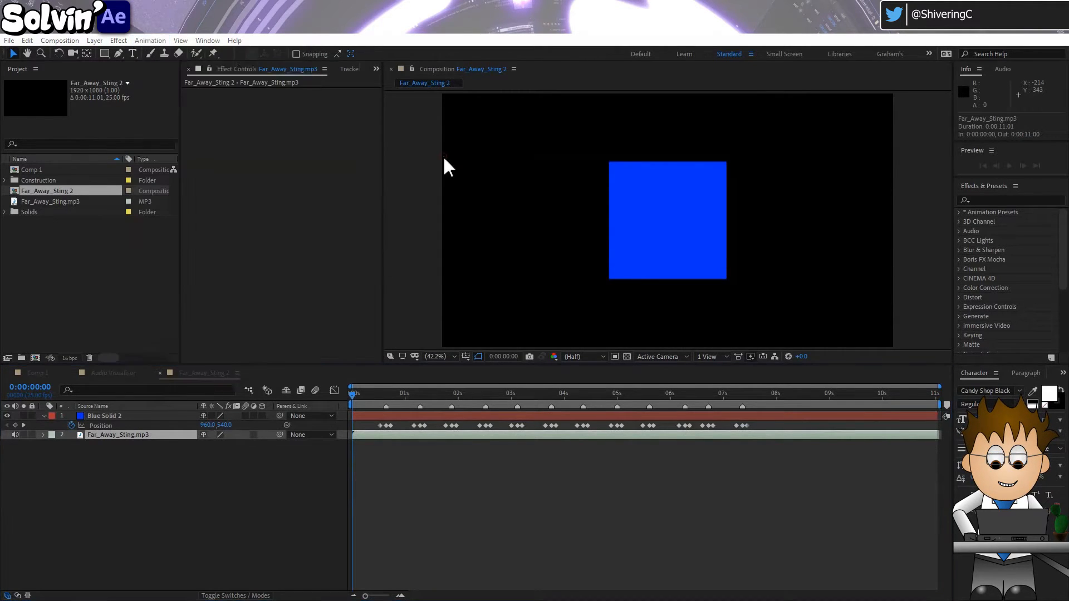
# Reveal the Audio Amplitude layer's keyframed channel sliders and move the current time to 0:00:00:12
pyautogui.click(130, 416)
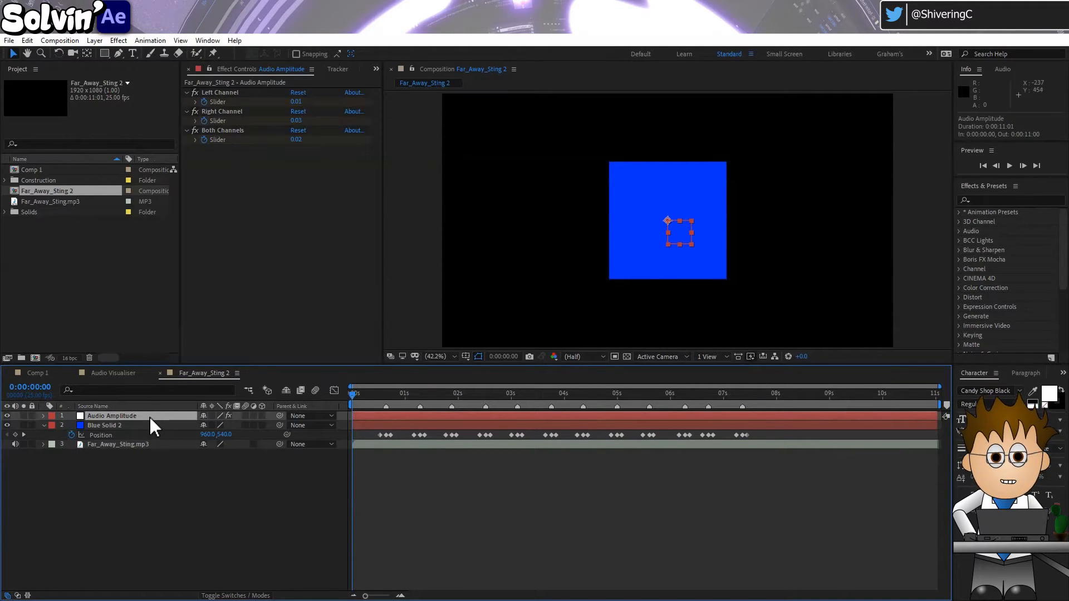
pyautogui.press('u')
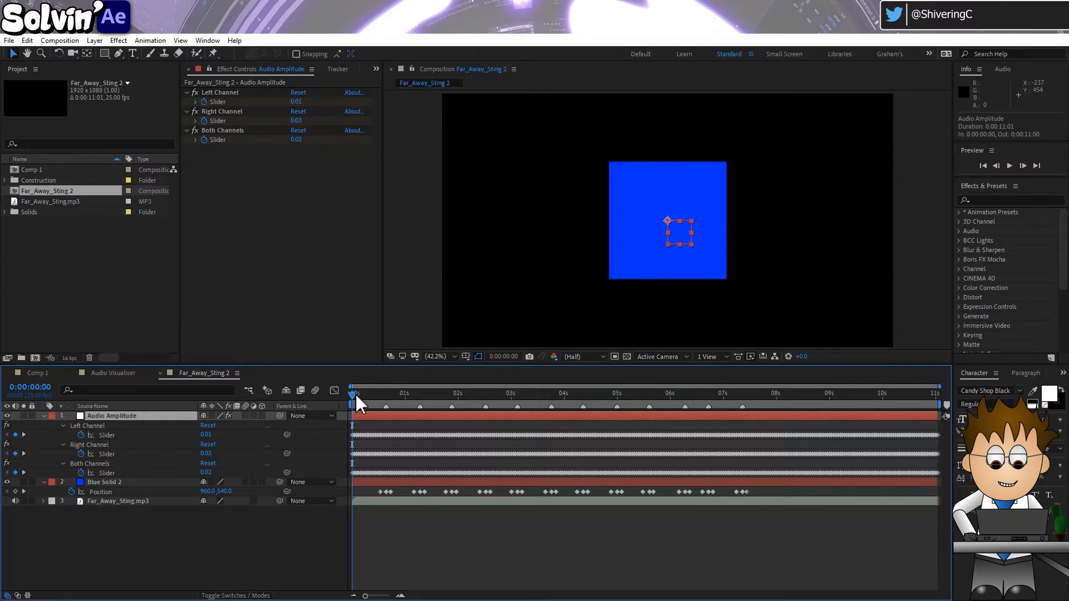
pyautogui.moveTo(356, 396); pyautogui.dragTo(382, 395)
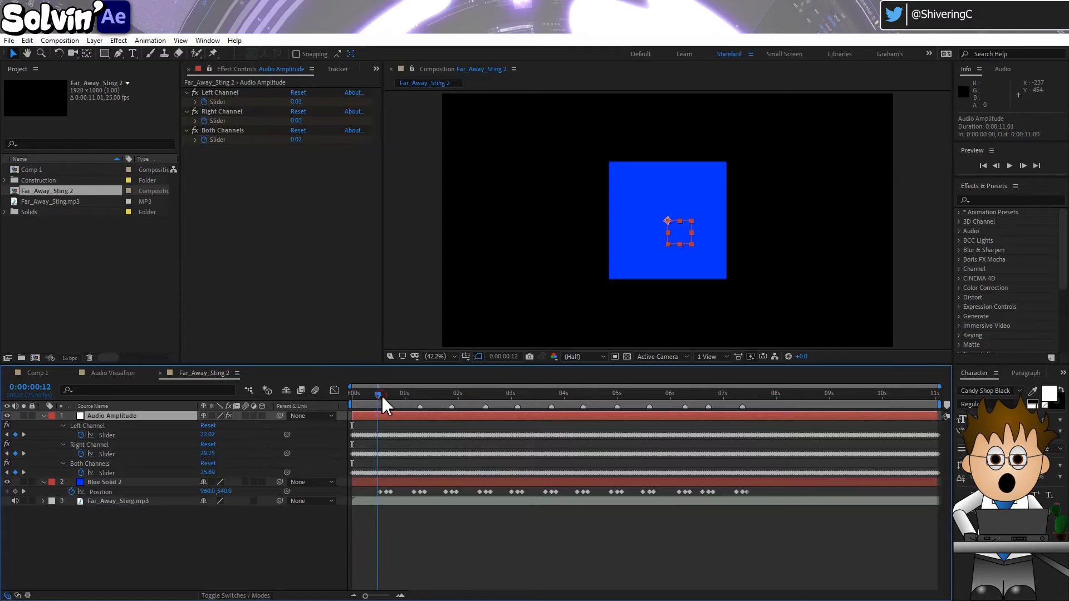
# Rename the blue solid layer as Manual
pyautogui.click(131, 484)
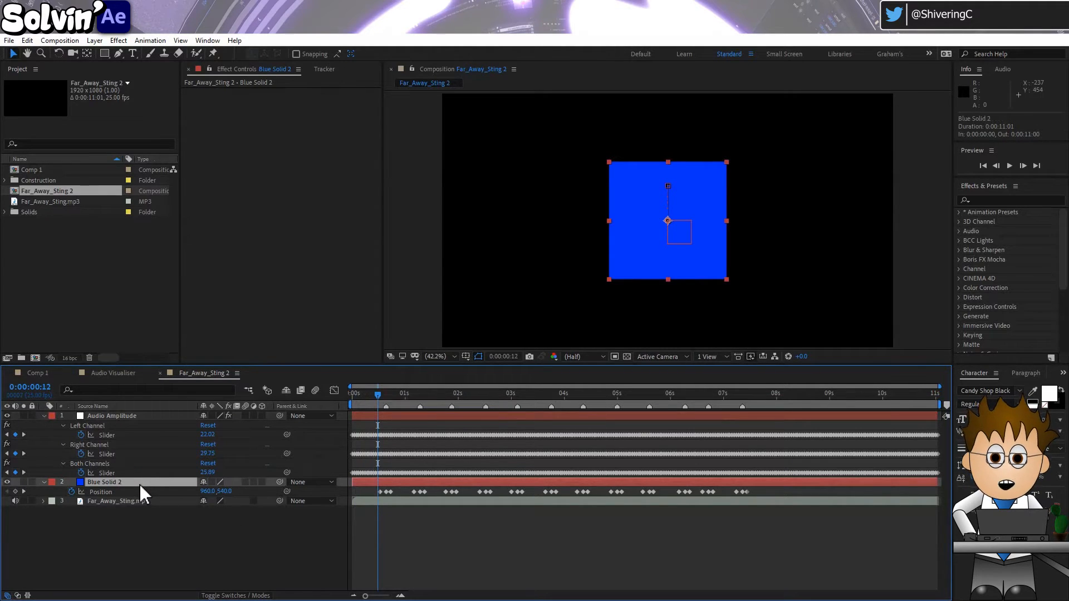
pyautogui.press('Return')
pyautogui.write('Manual')
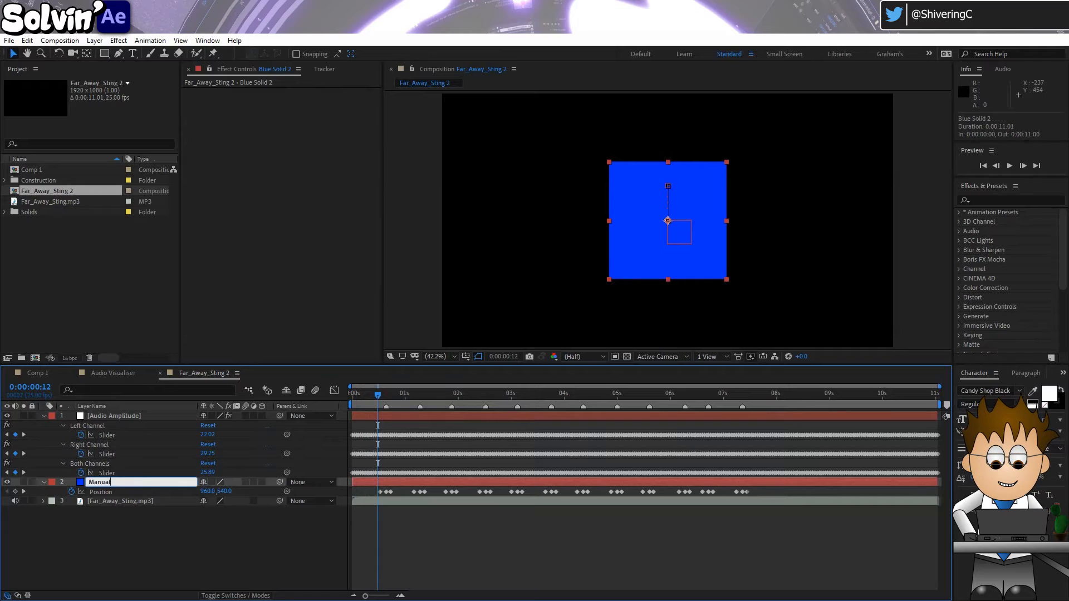
pyautogui.press('Return')
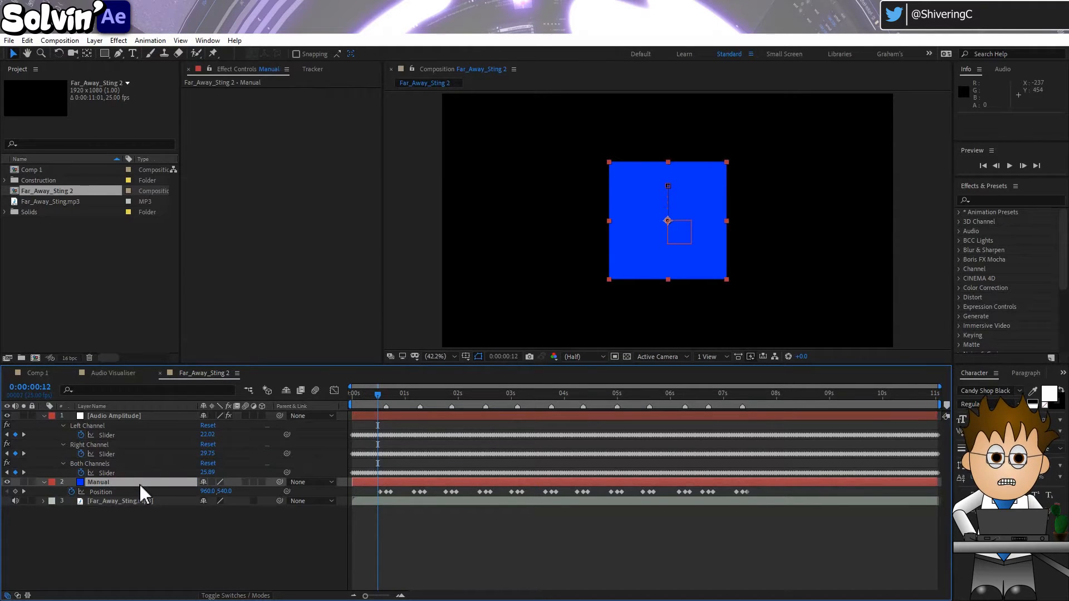
# Duplicate the Manual layer and rename the copy KeyAsst
pyautogui.hotkey('ctrl', 'd')
pyautogui.press('Return')
pyautogui.write('K')
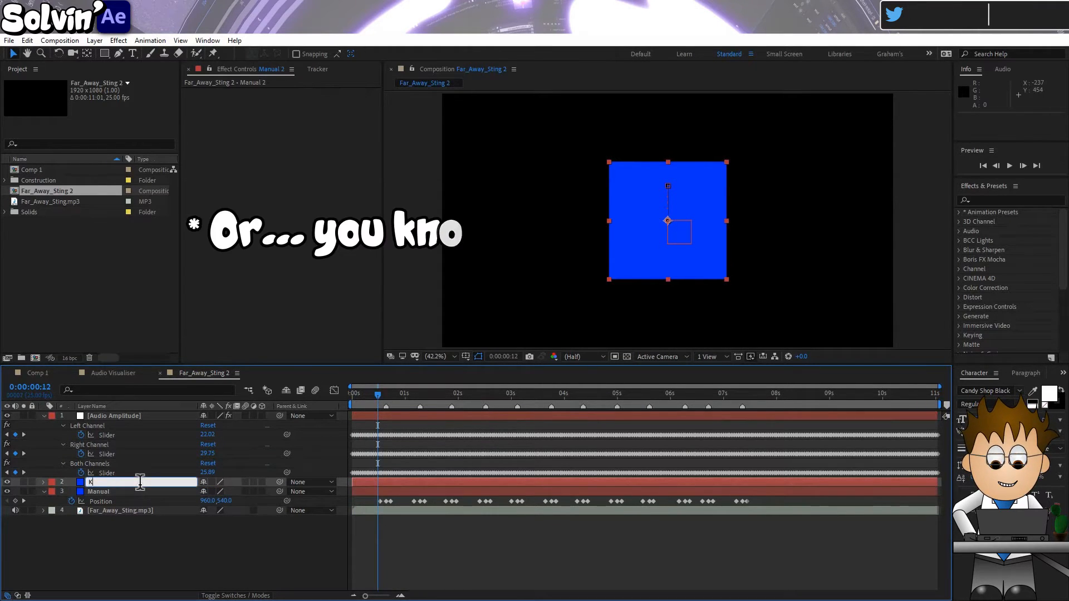
pyautogui.write('eyAsst')
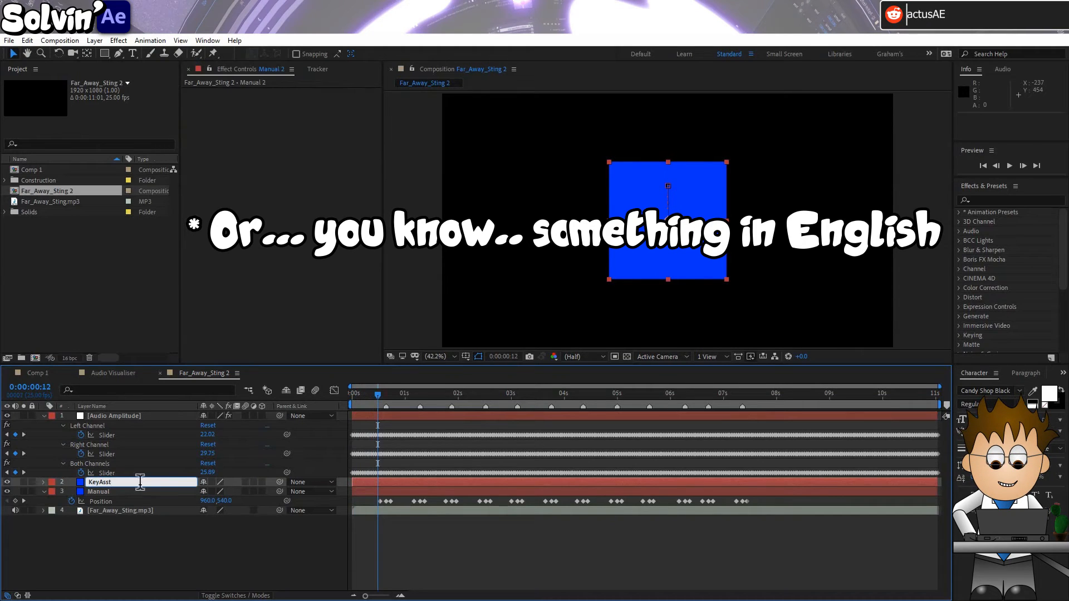
pyautogui.press('Return')
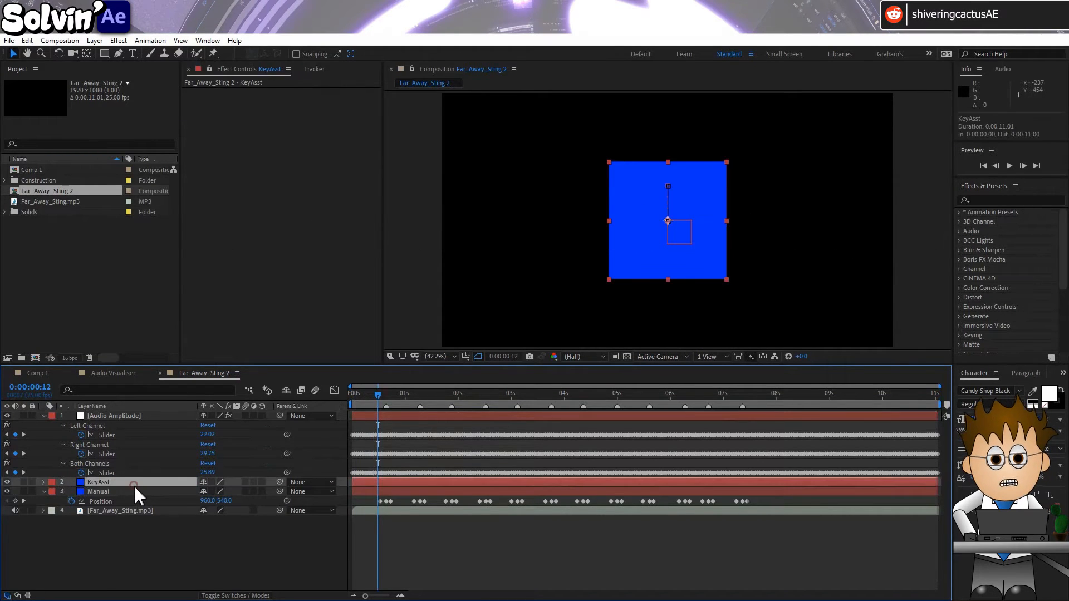
# Remove all Position keyframes from the KeyAsst layer and set its position to 409, 540, beside the Manual square
pyautogui.press('u')
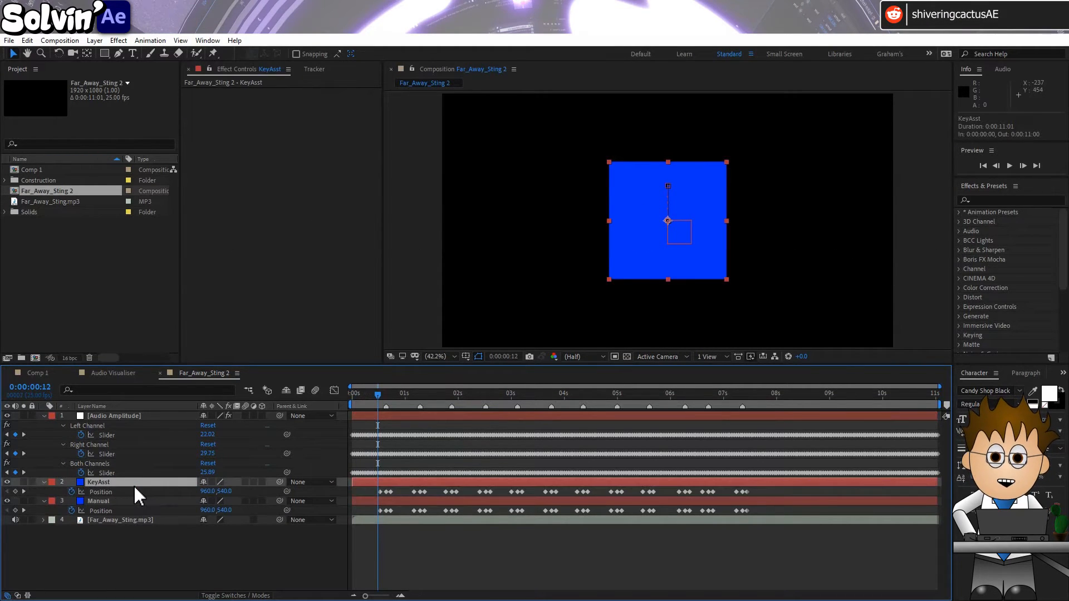
pyautogui.click(70, 492)
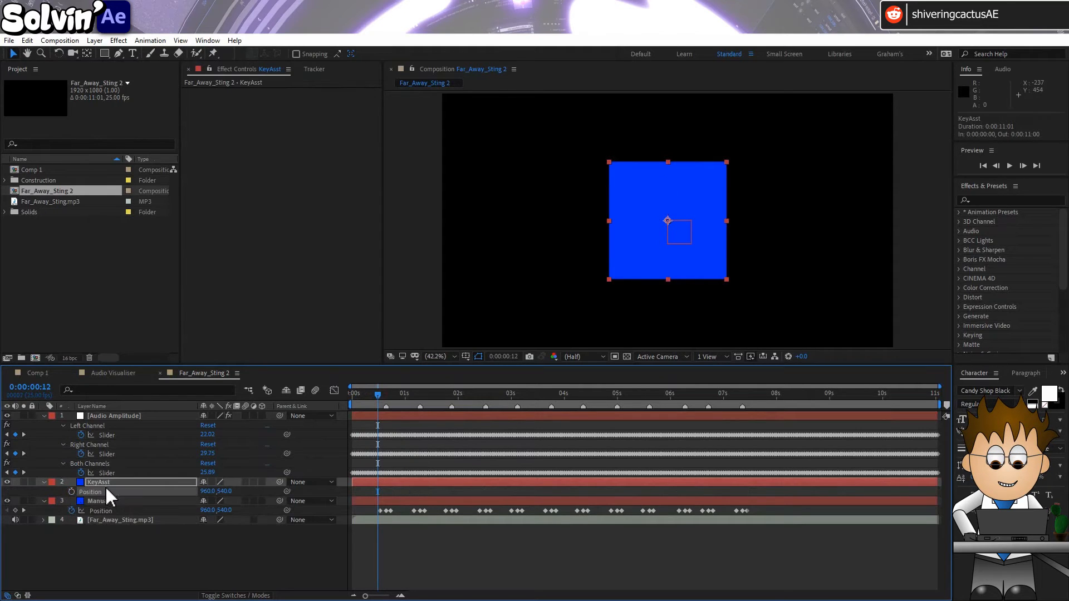
pyautogui.moveTo(206, 493); pyautogui.dragTo(141, 484)
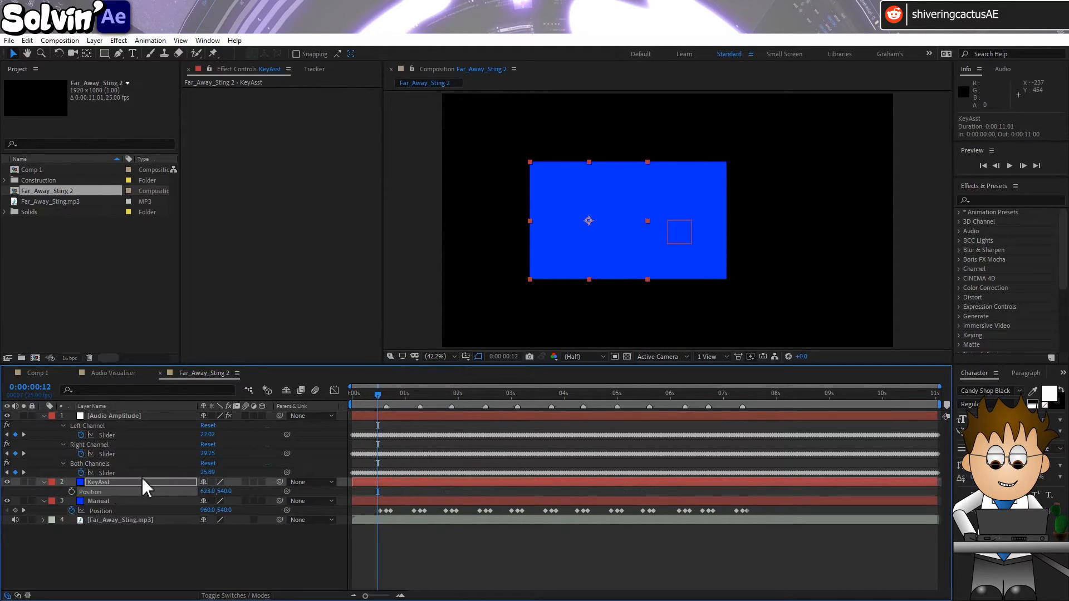
pyautogui.moveTo(207, 493); pyautogui.dragTo(231, 499)
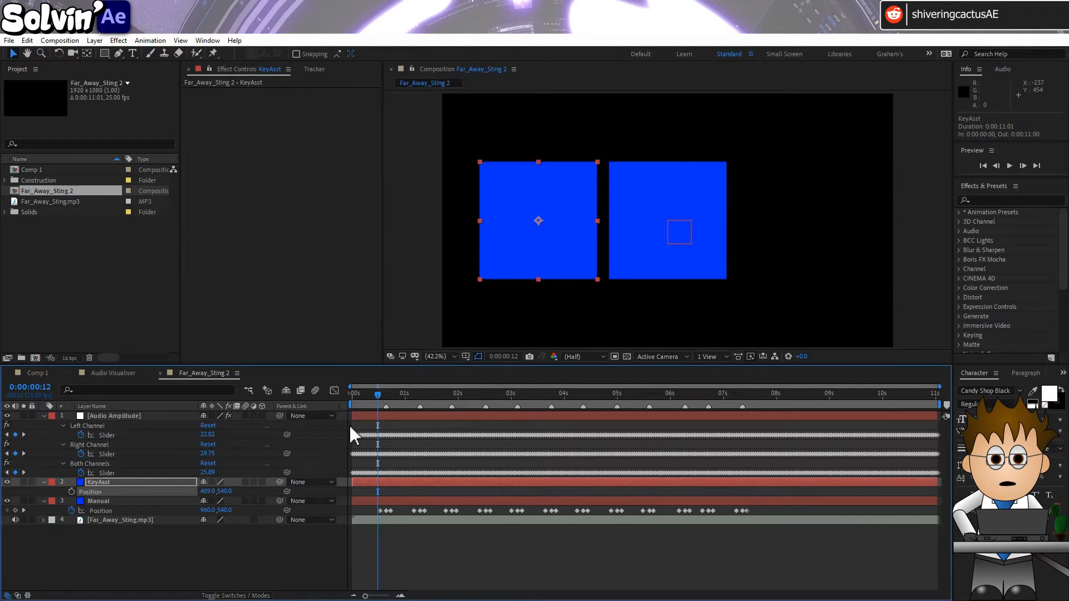
# Compare the amplitude slider values between 0:00:00:12 and 0:00:01:05 and examine the KeyAsst layer's Transform properties
pyautogui.moveTo(376, 395); pyautogui.dragTo(414, 403)
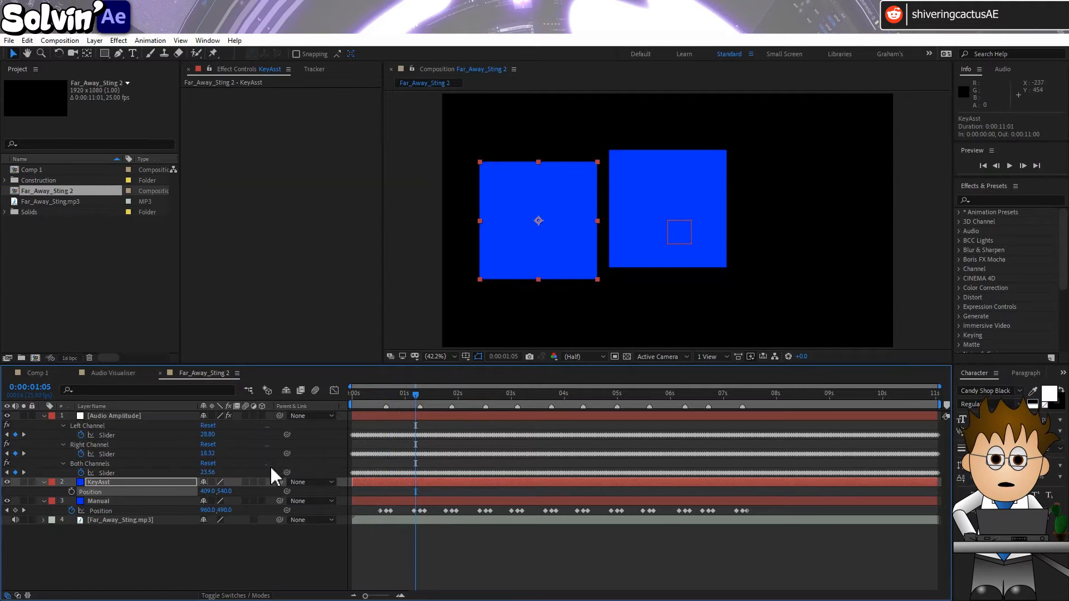
pyautogui.moveTo(405, 397); pyautogui.dragTo(379, 400)
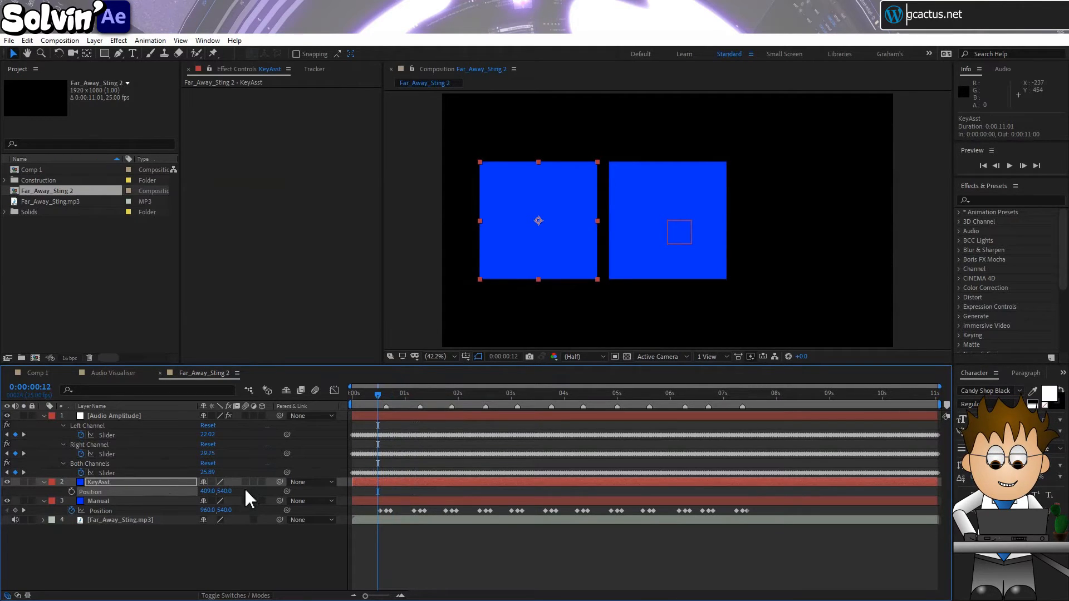
pyautogui.click(44, 482)
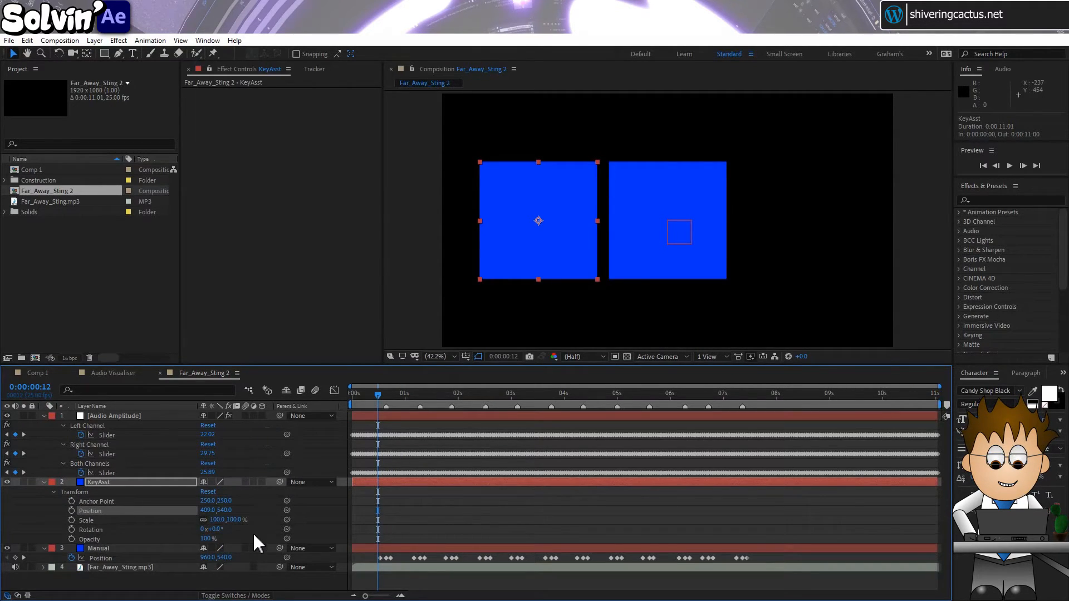
# Add the KeyAsst Position expression [value[0],value[1]+thisComp.layer("Audio Amplitude").effect("Both Channels")("Slider")], linking the vertical value to the Both Channels slider
pyautogui.click(125, 482)
pyautogui.press('p')
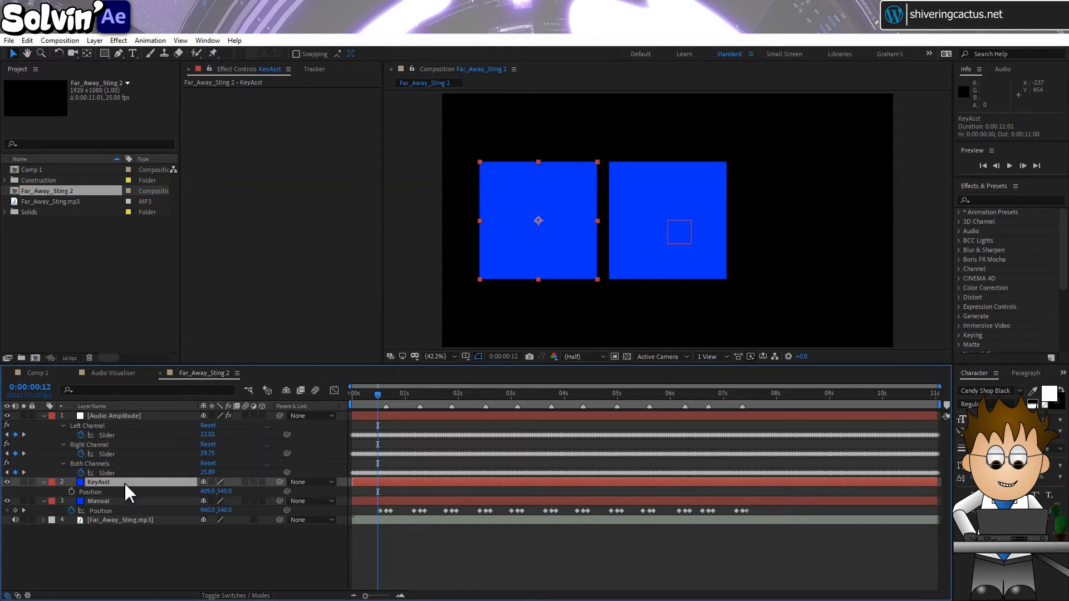
pyautogui.keyDown('alt'); pyautogui.click(71, 492); pyautogui.keyUp('alt')
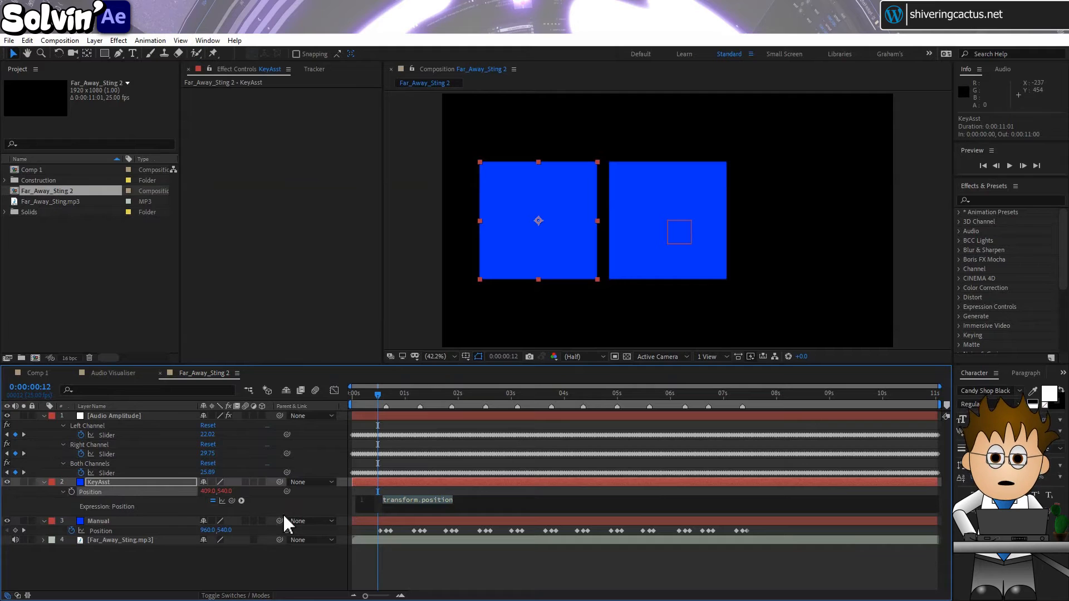
pyautogui.press('BackSpace')
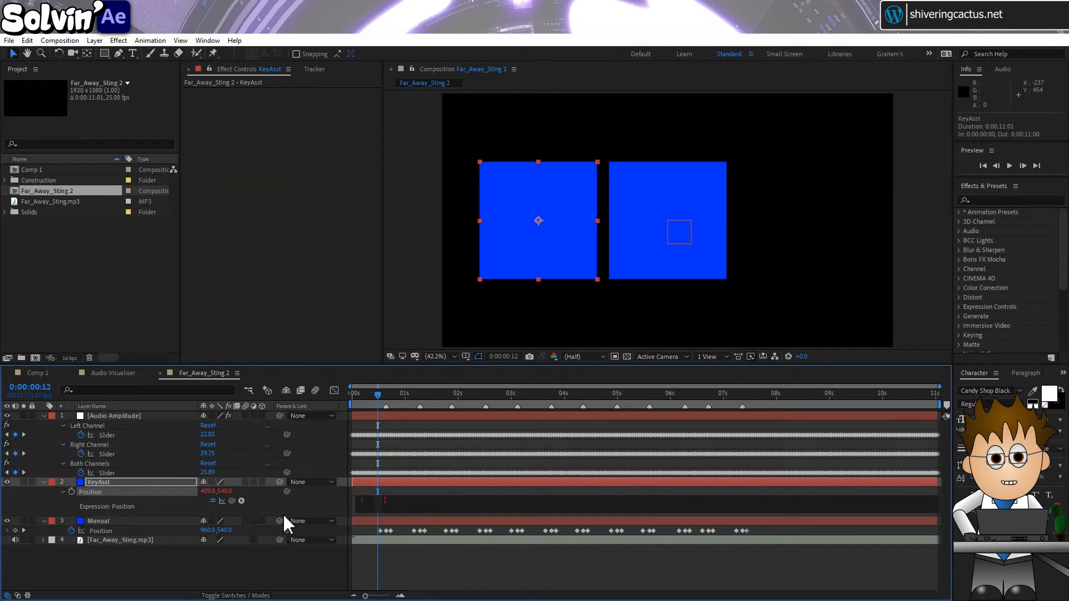
pyautogui.write('[value')
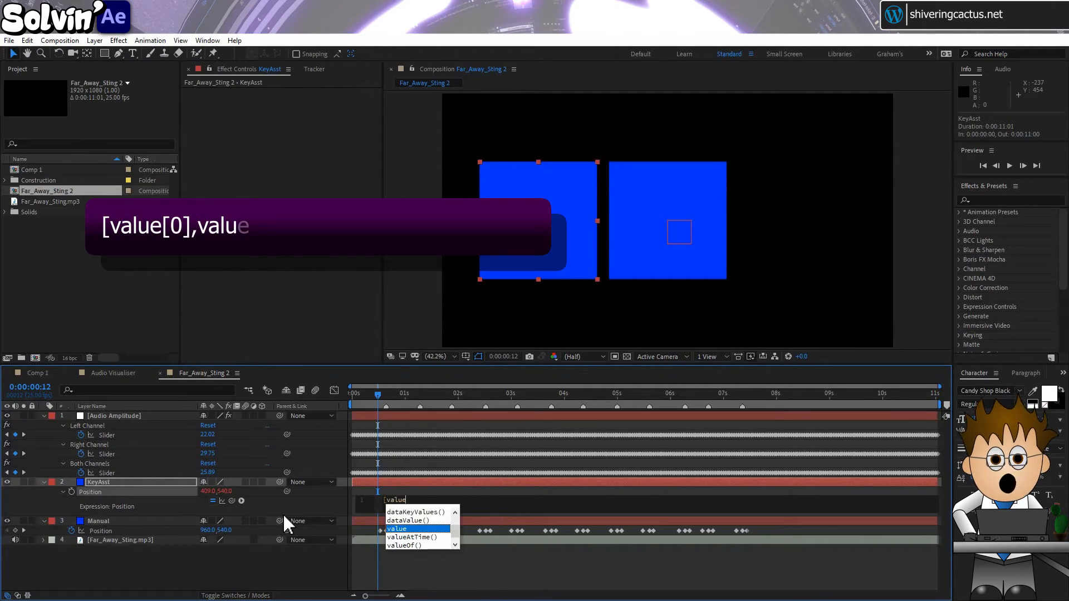
pyautogui.write('[0]')
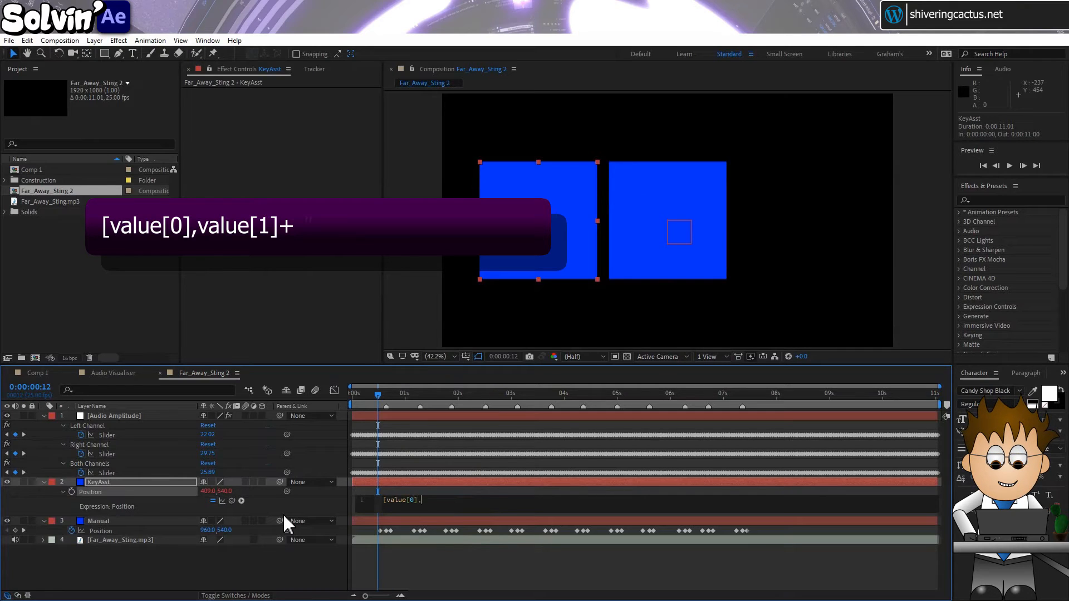
pyautogui.write(',value')
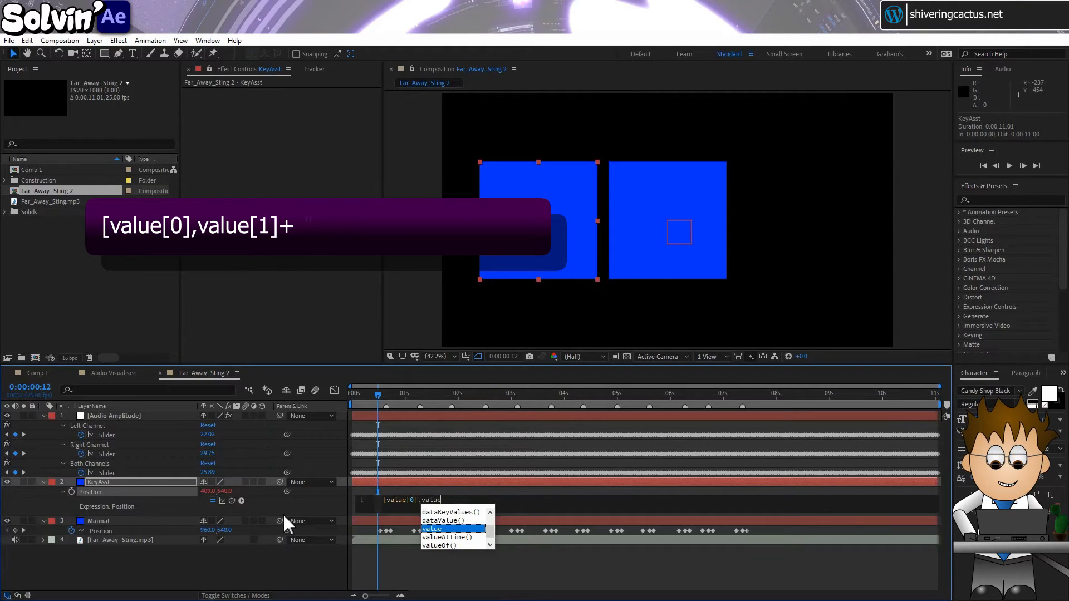
pyautogui.write('[1]+')
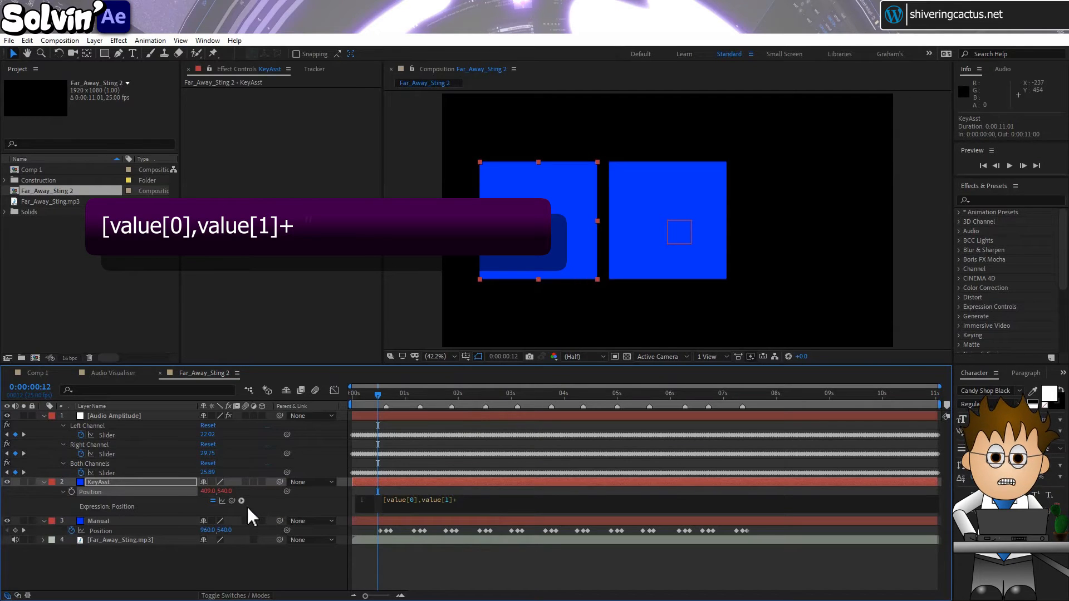
pyautogui.click(230, 500)
pyautogui.moveTo(229, 500); pyautogui.dragTo(125, 473)
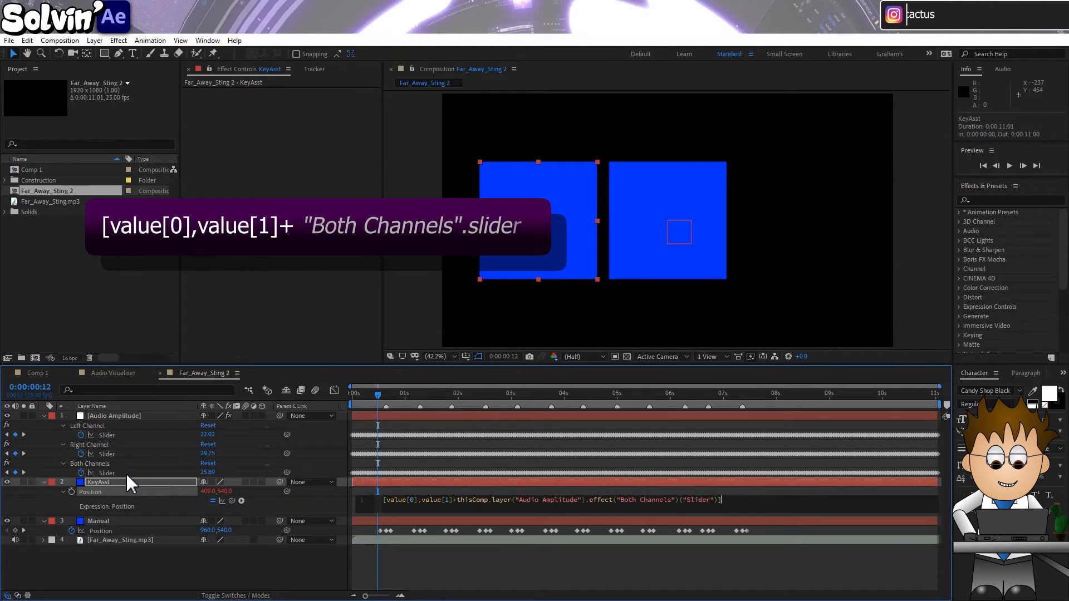
pyautogui.write(']')
pyautogui.click(174, 506)
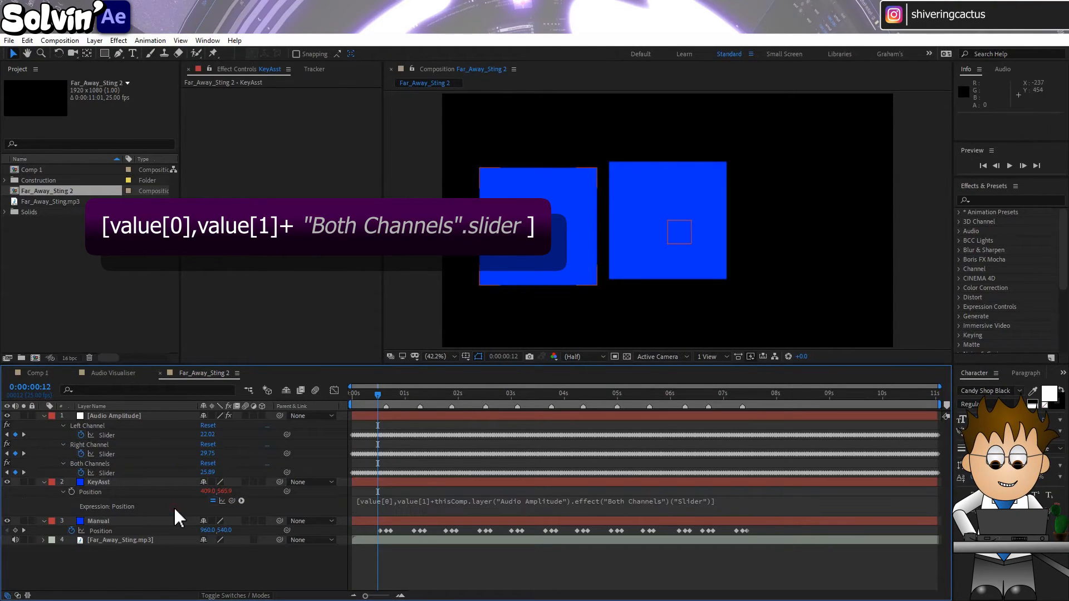
# Turn on motion blur for the KeyAsst and Manual layers and preview the animation from the start
pyautogui.click(246, 482)
pyautogui.click(248, 520)
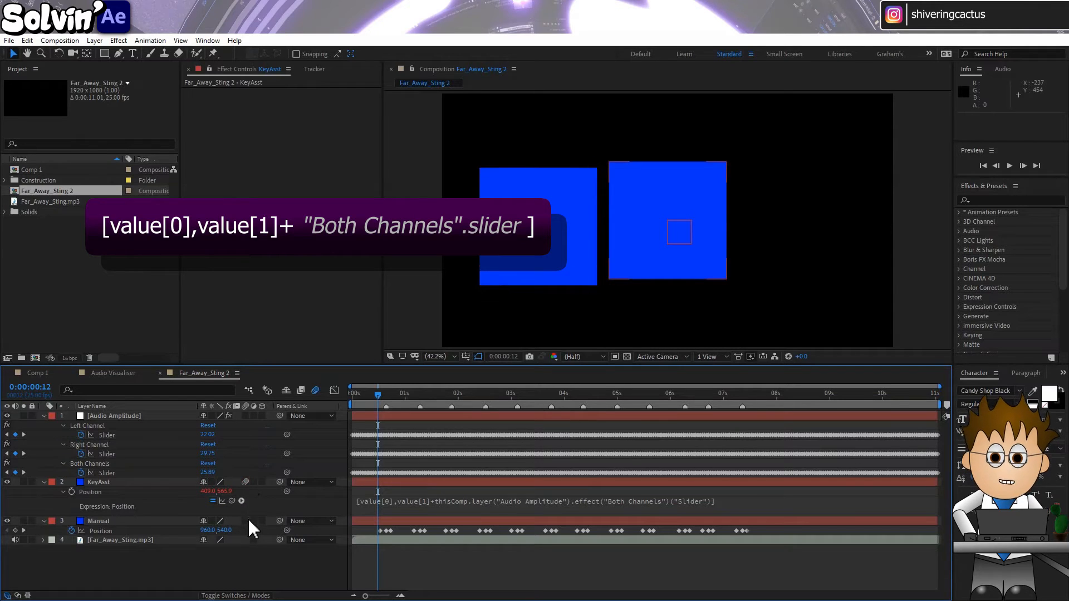
pyautogui.moveTo(378, 394); pyautogui.dragTo(347, 394)
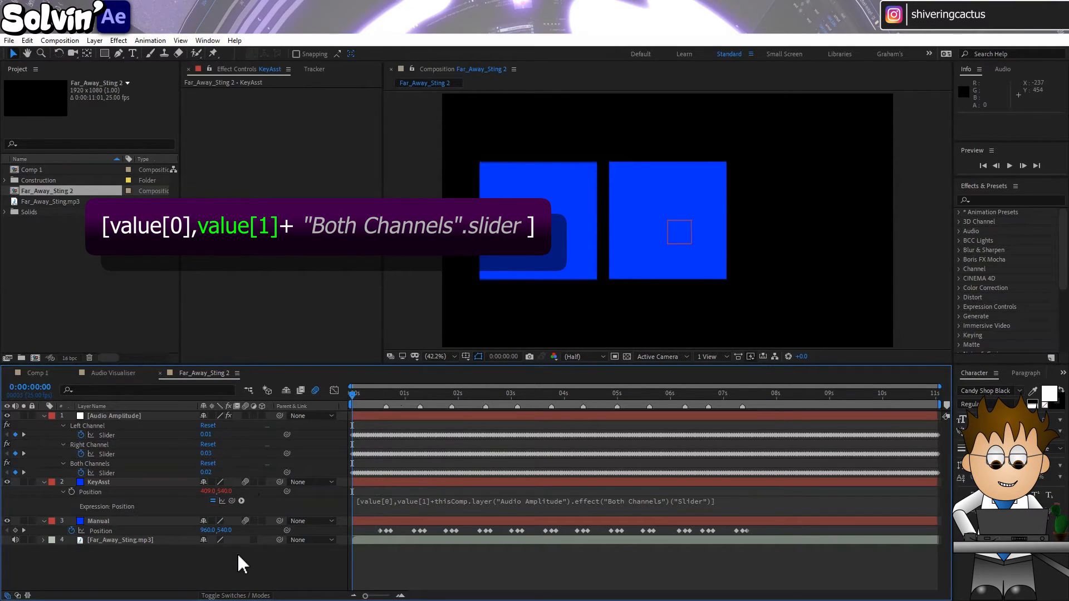
pyautogui.press('space')
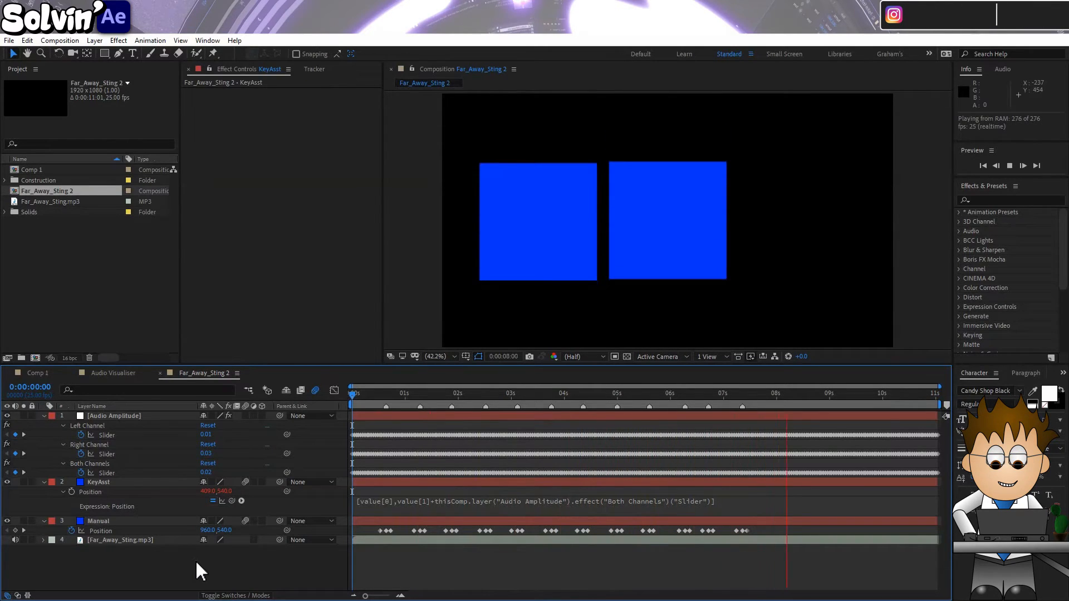
pyautogui.press('space')
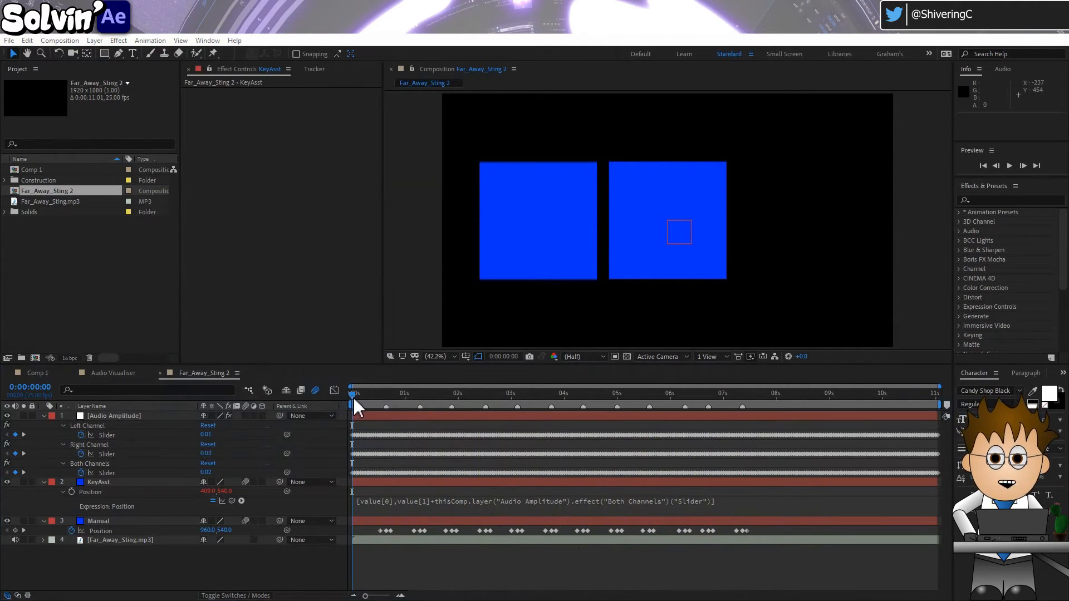
# At 0:00:00:03, change KeyAsst's Position expression to subtract the Both Channels slider instead of adding it, and multiply the slider by 5
pyautogui.moveTo(353, 396); pyautogui.dragTo(362, 400)
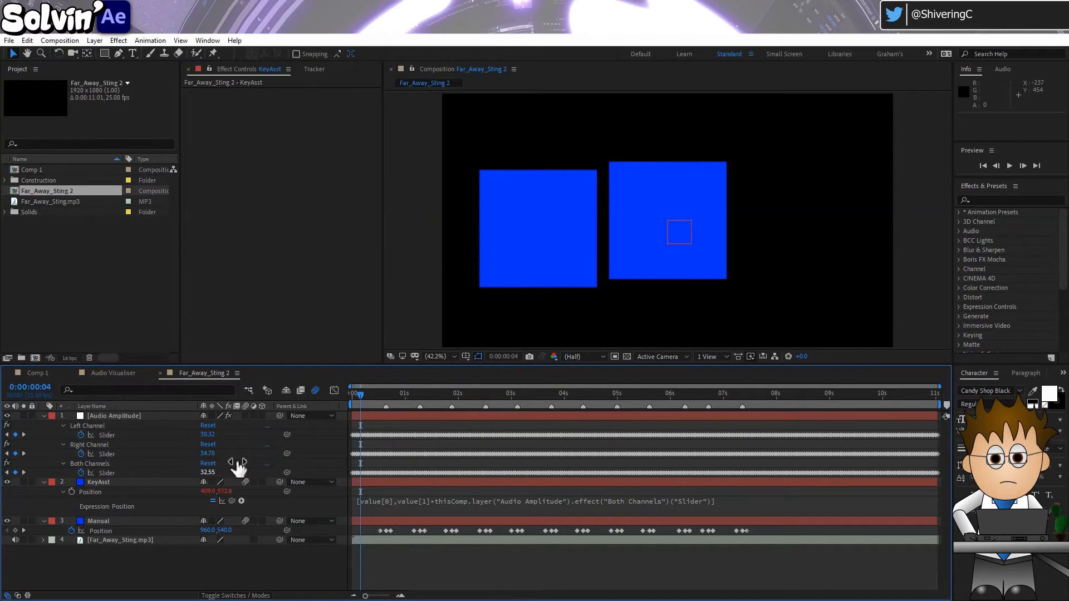
pyautogui.click(359, 397)
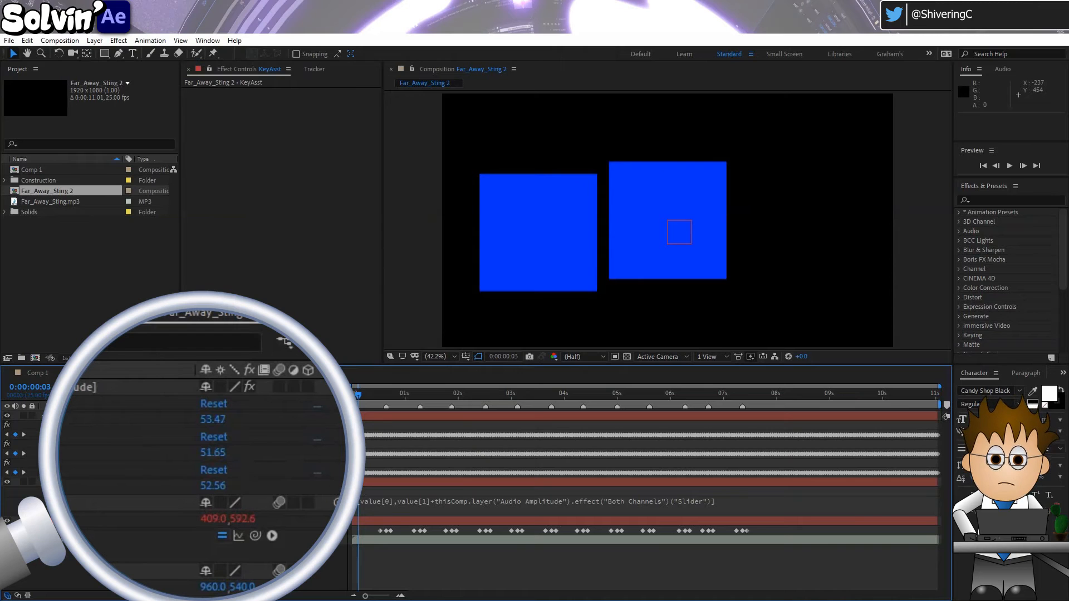
pyautogui.click(622, 482)
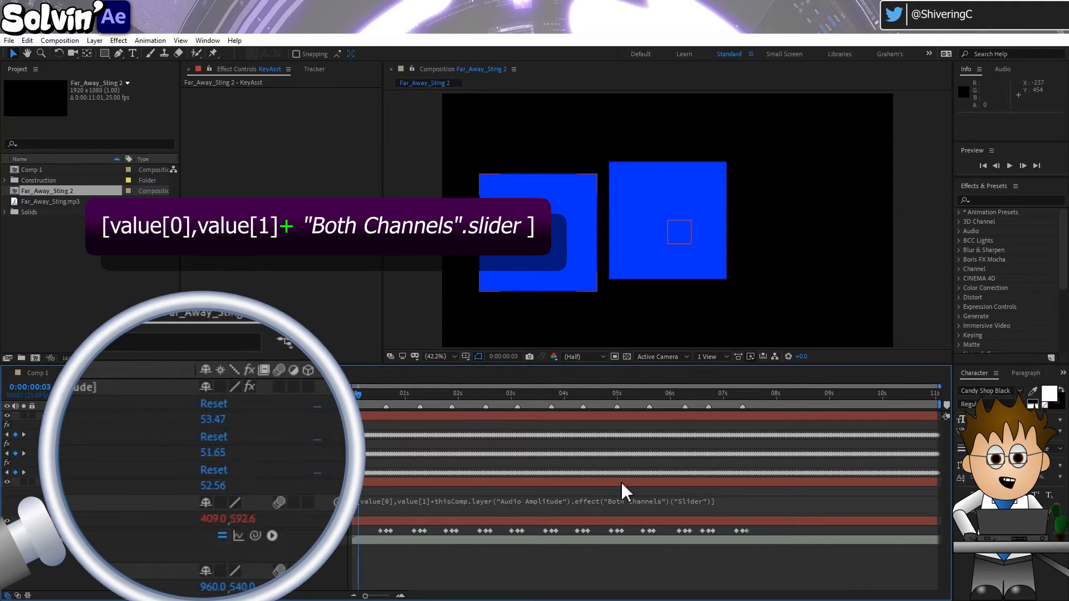
pyautogui.click(500, 500)
pyautogui.click(458, 500)
pyautogui.press('BackSpace')
pyautogui.write('-')
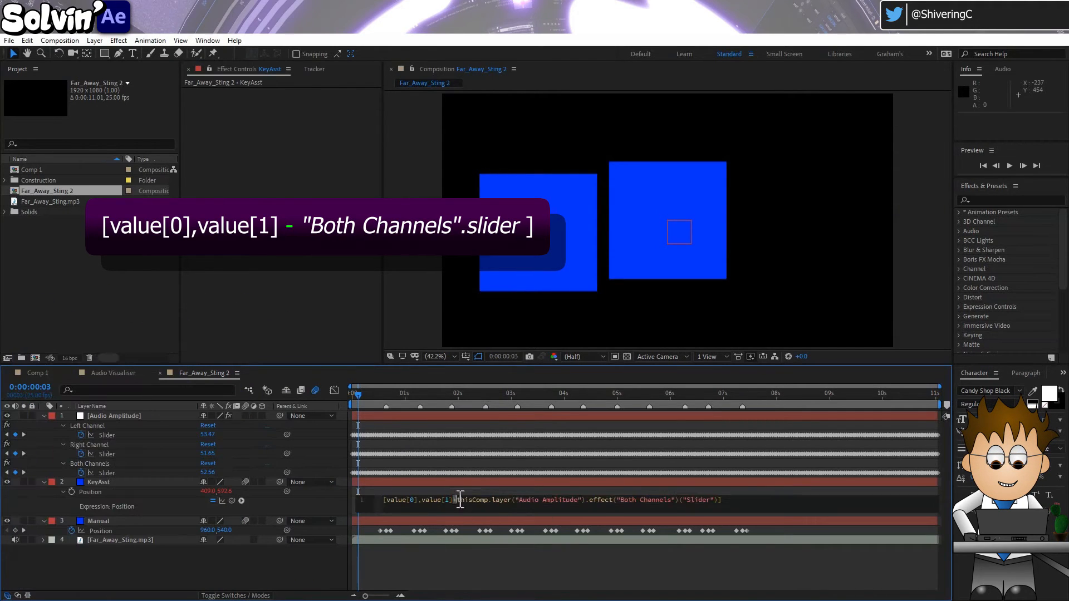
pyautogui.click(719, 500)
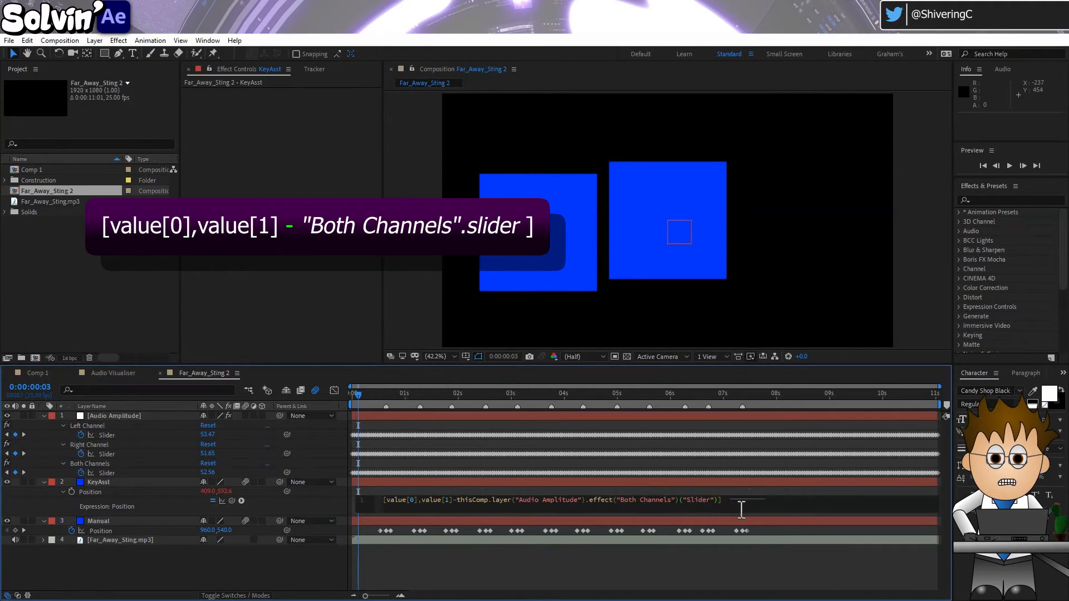
pyautogui.write('*')
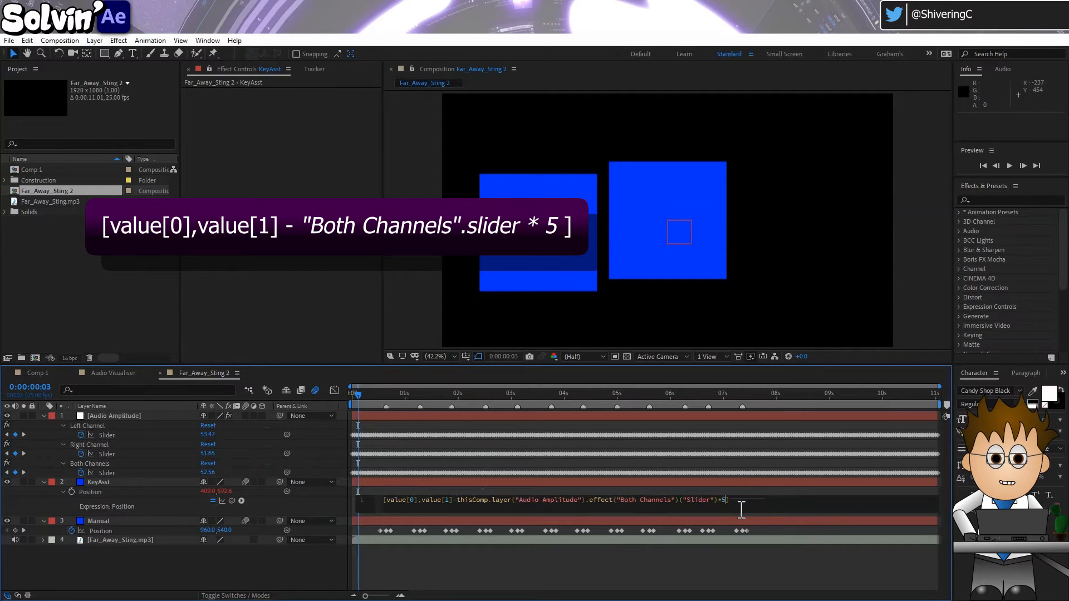
pyautogui.write('5')
pyautogui.click(320, 508)
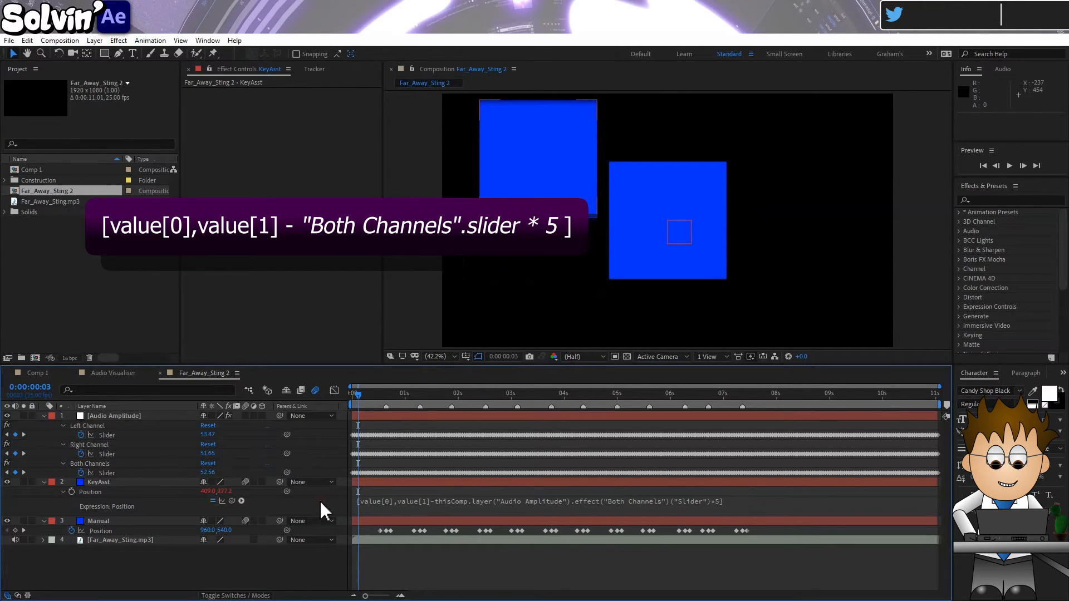
# Preview the KeyAsst and Manual squares against the music from the start of the composition
pyautogui.moveTo(358, 403); pyautogui.dragTo(339, 400)
pyautogui.press('space')
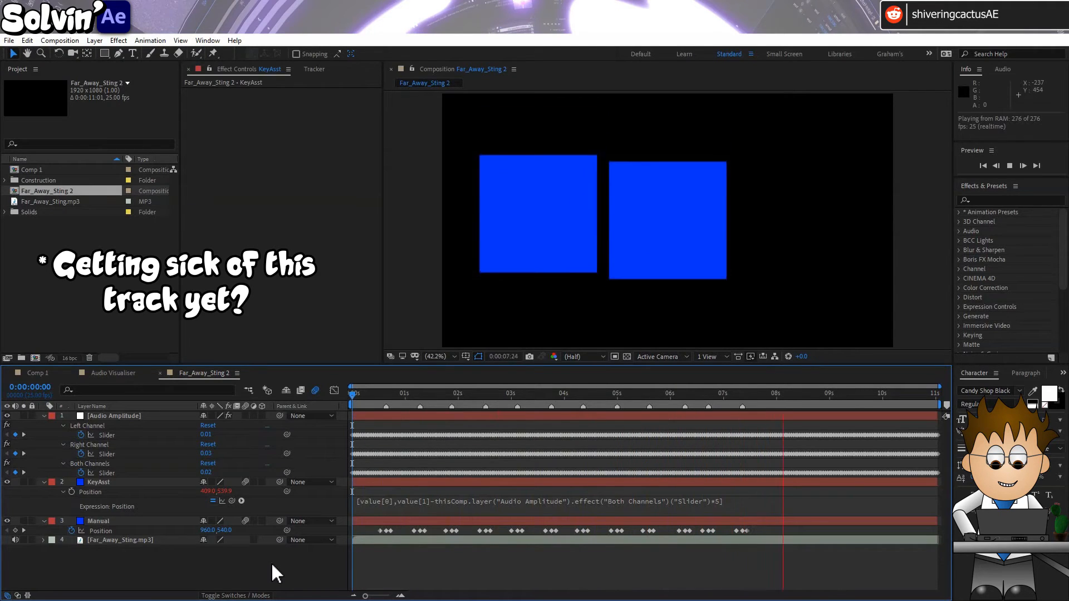
pyautogui.click(353, 396)
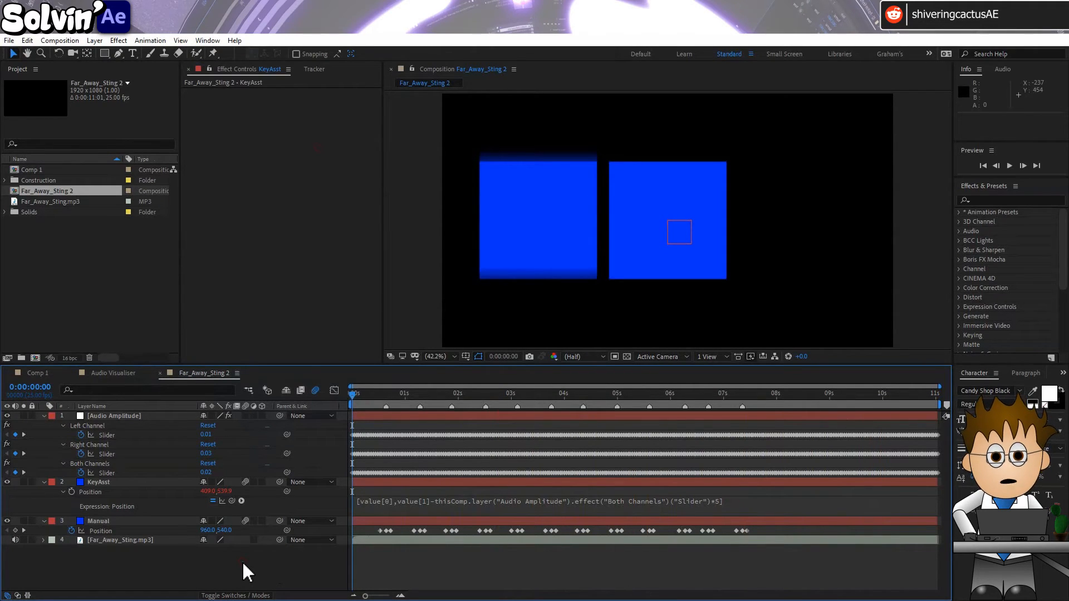
# Open the Audio Visualiser composition and apply the Audio Spectrum effect to its Audio Spectrum solid
pyautogui.click(121, 376)
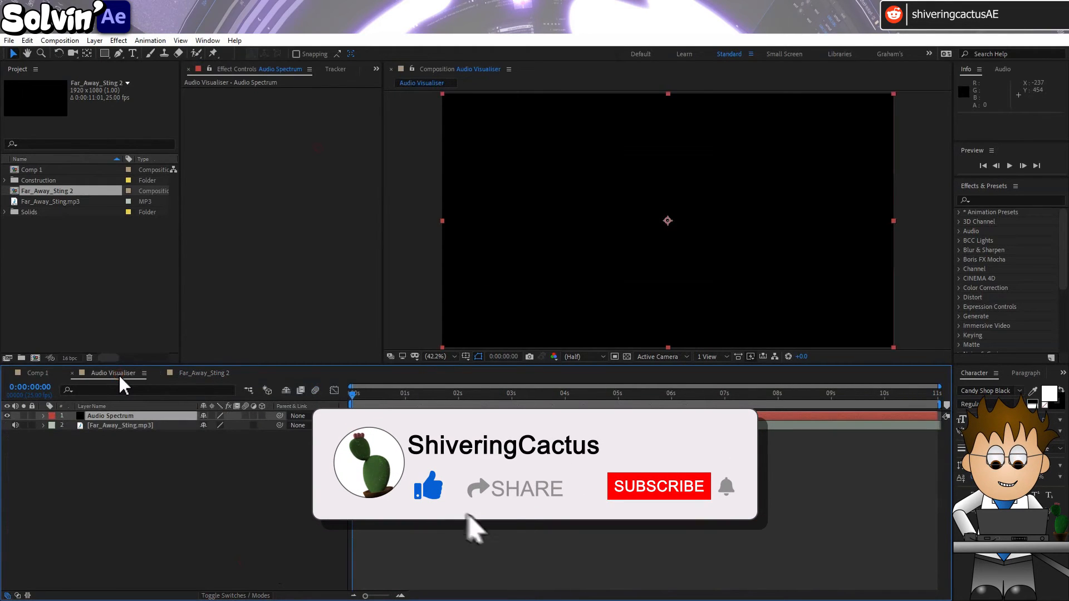
pyautogui.click(118, 41)
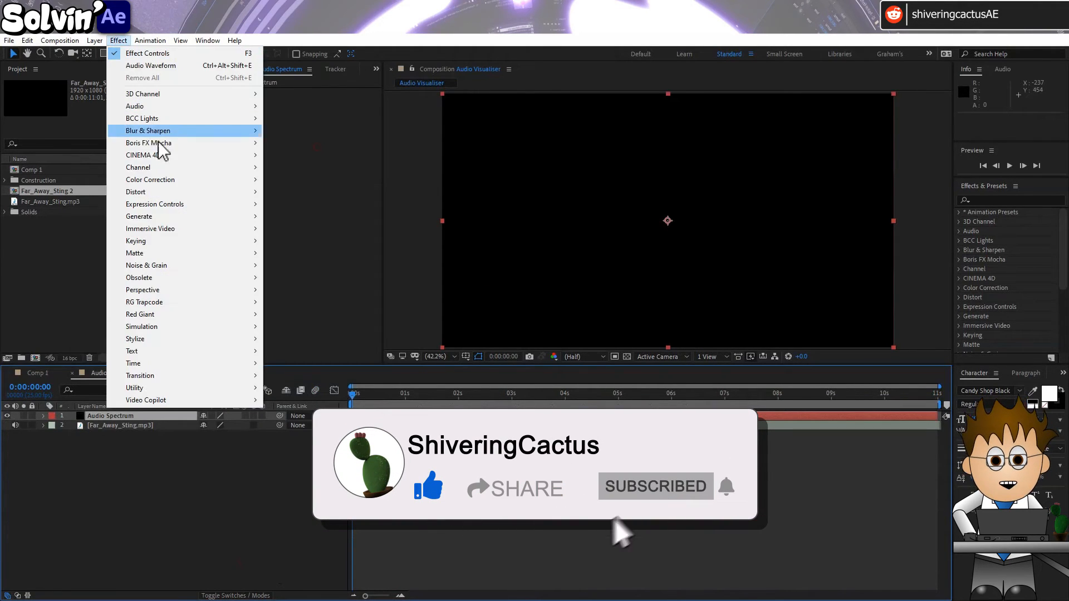
pyautogui.moveTo(181, 218)
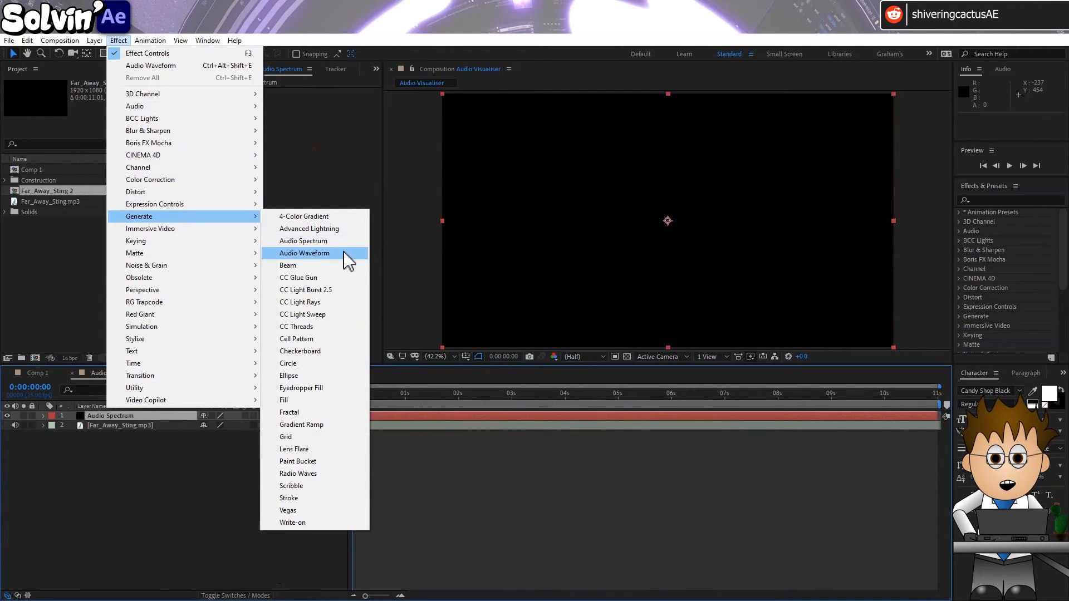
pyautogui.click(339, 242)
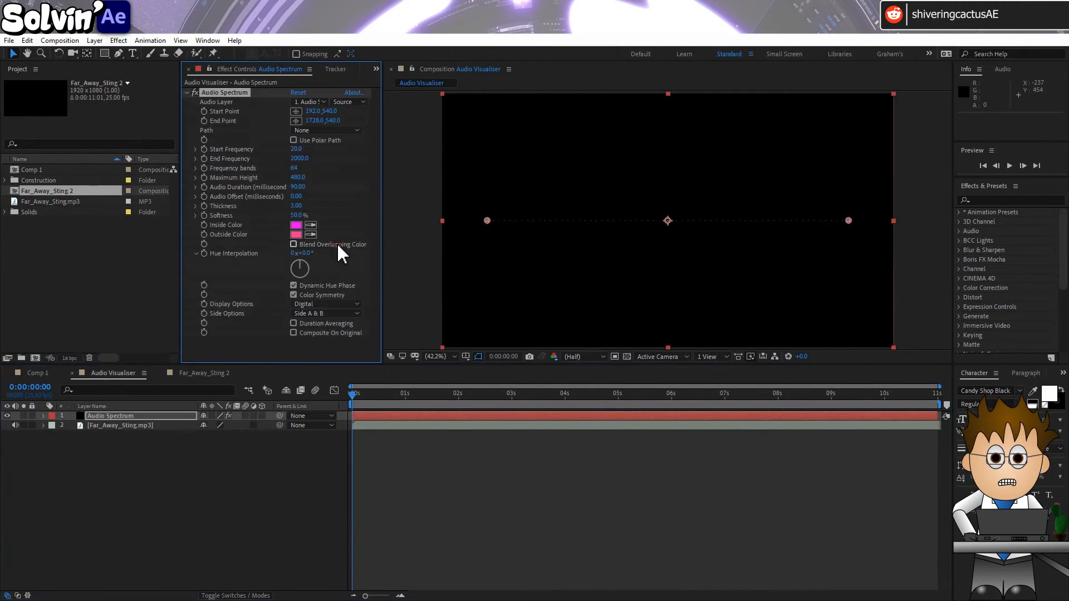
# Set the Audio Spectrum effect's audio layer to Far_Away_Sting.mp3 and its thickness to 12, checking the result at 0:00:00:19
pyautogui.moveTo(371, 395)
pyautogui.mouseDown()
pyautogui.moveTo(388, 394)
pyautogui.moveTo(349, 393)
pyautogui.mouseUp()
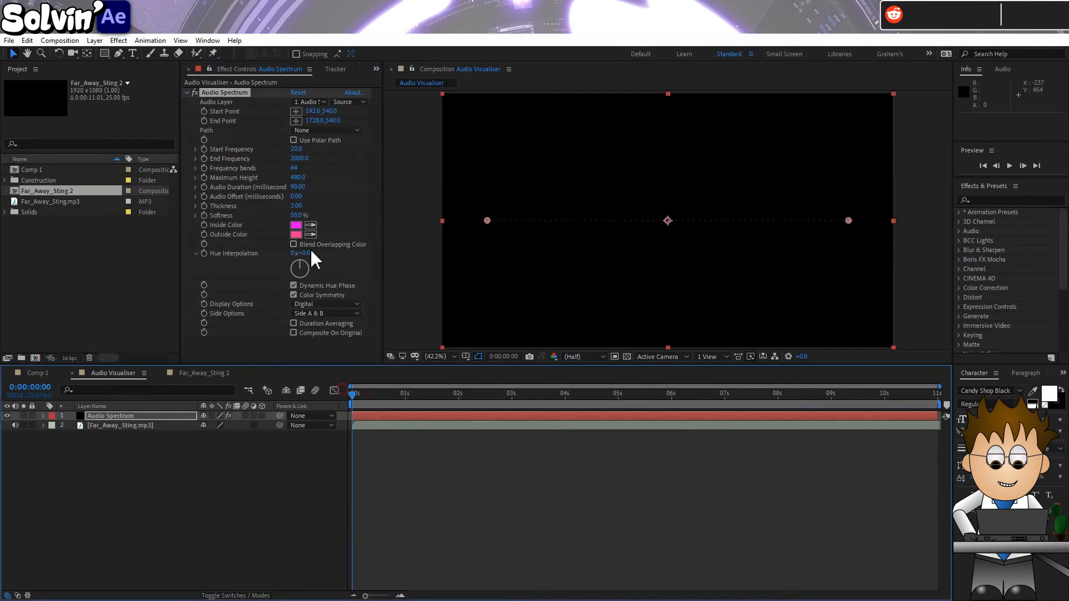
pyautogui.click(315, 102)
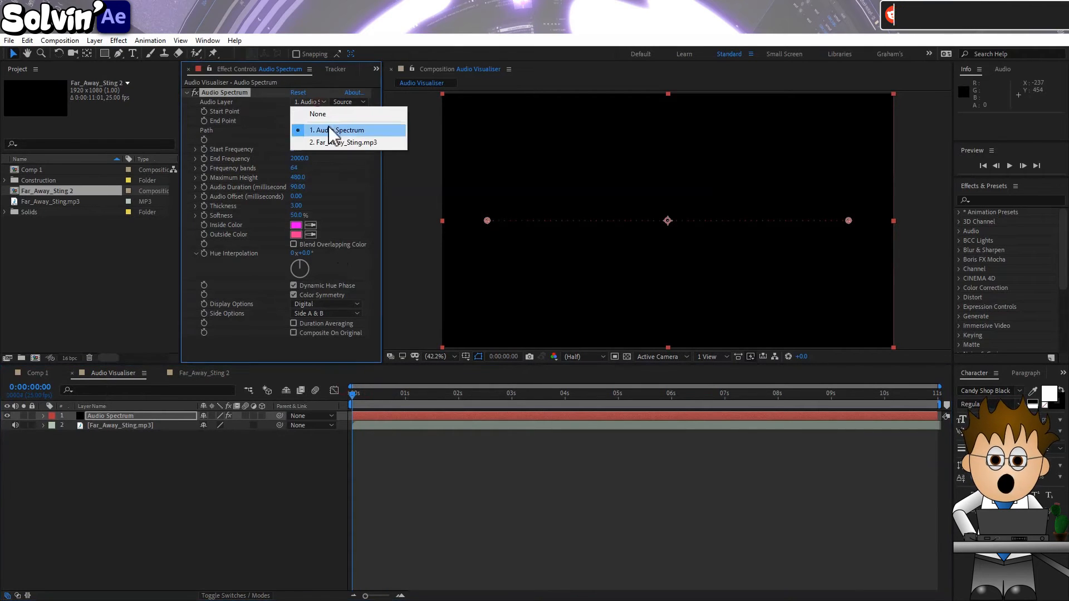
pyautogui.click(358, 143)
pyautogui.moveTo(355, 396); pyautogui.dragTo(394, 407)
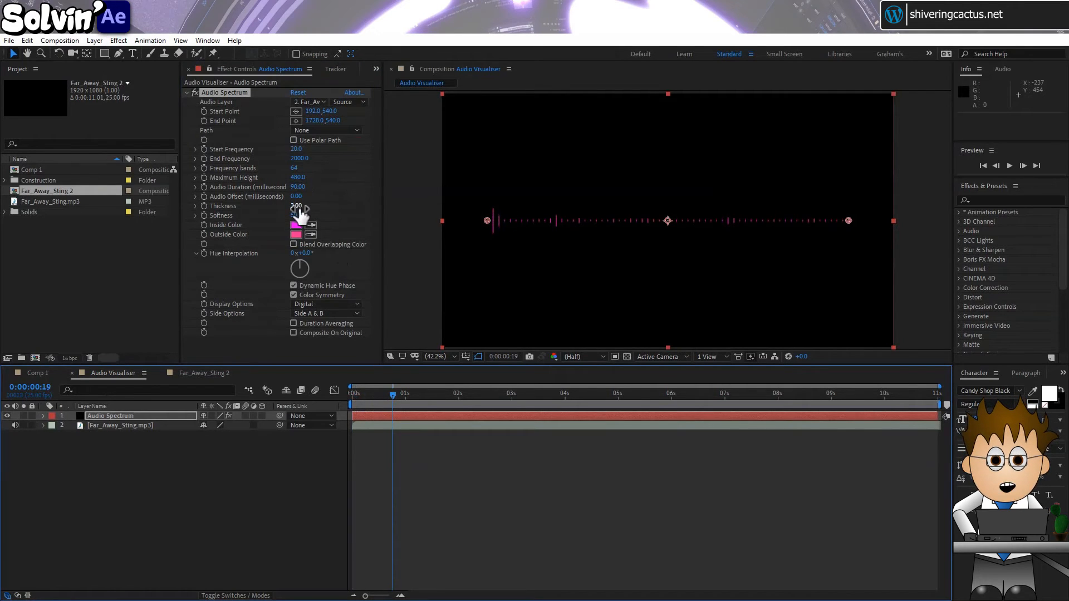
pyautogui.moveTo(298, 207); pyautogui.dragTo(350, 210)
# Draw an elliptical mask around the middle of the Audio Spectrum layer and set its mask mode to None
pyautogui.moveTo(110, 56); pyautogui.dragTo(129, 90)
pyautogui.moveTo(541, 143)
pyautogui.mouseDown()
pyautogui.moveTo(599, 196)
pyautogui.moveTo(639, 295)
pyautogui.moveTo(730, 291)
pyautogui.mouseUp()
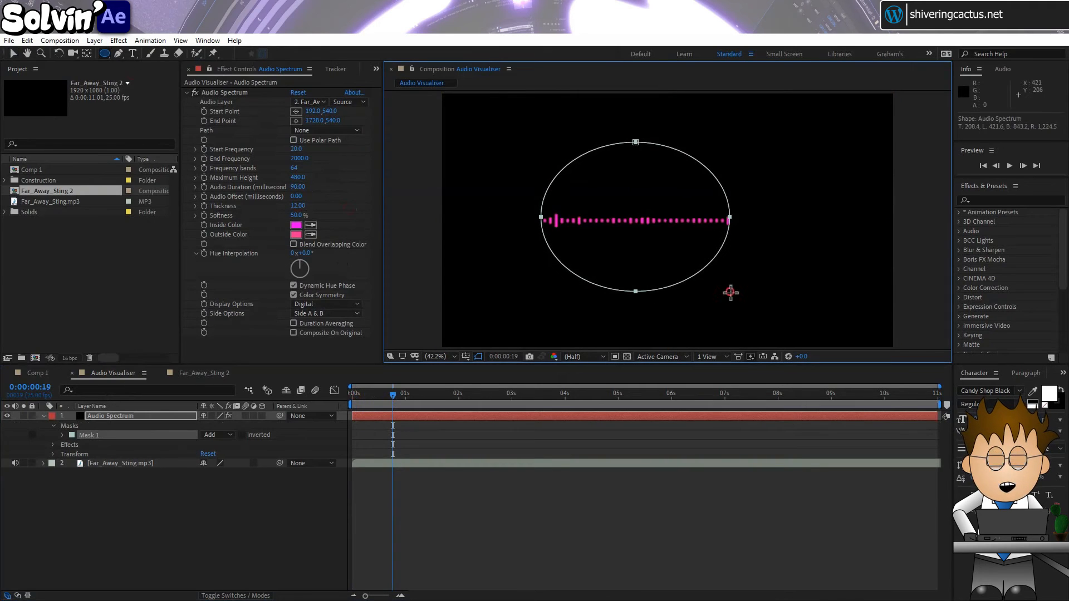
pyautogui.click(212, 435)
pyautogui.click(233, 446)
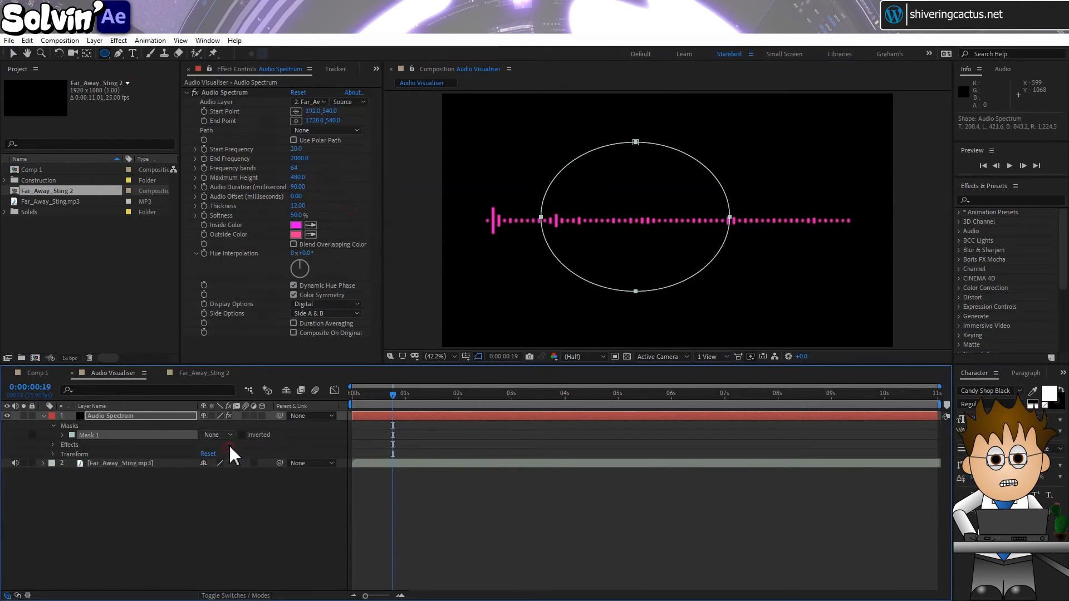
# Set the Audio Spectrum effect's path to Mask 1 and scrub to 0:00:02:20 to check the spectrum around the ellipse
pyautogui.click(347, 130)
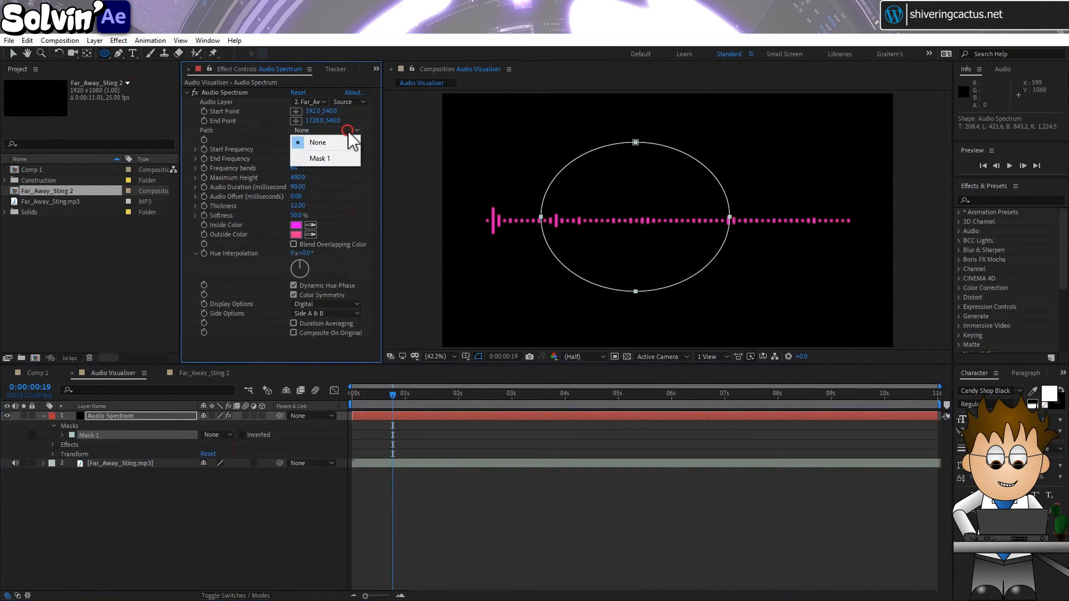
pyautogui.click(344, 160)
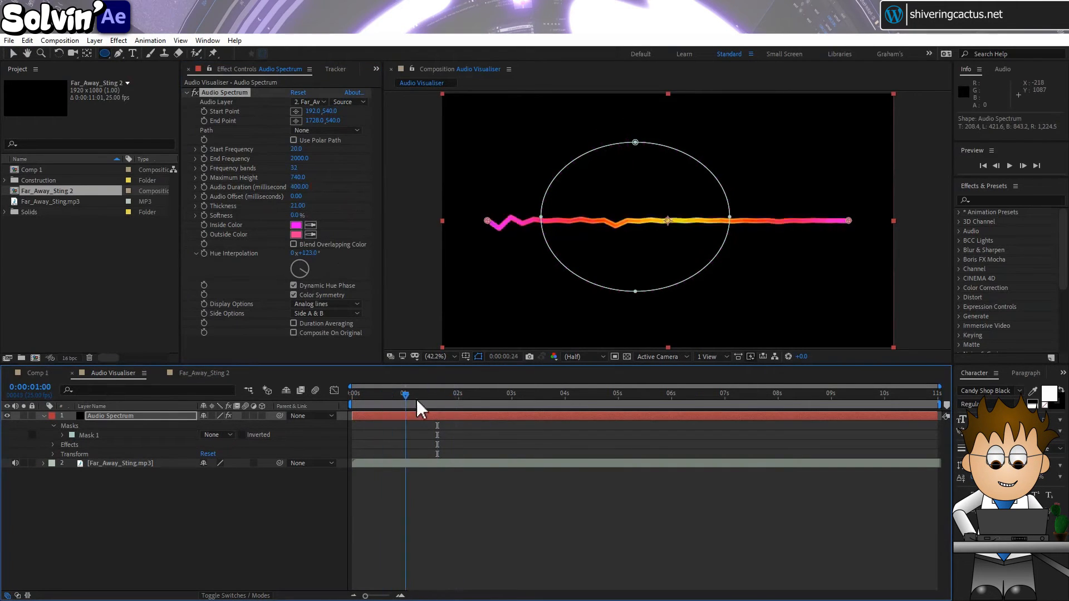
pyautogui.moveTo(420, 404); pyautogui.dragTo(501, 403)
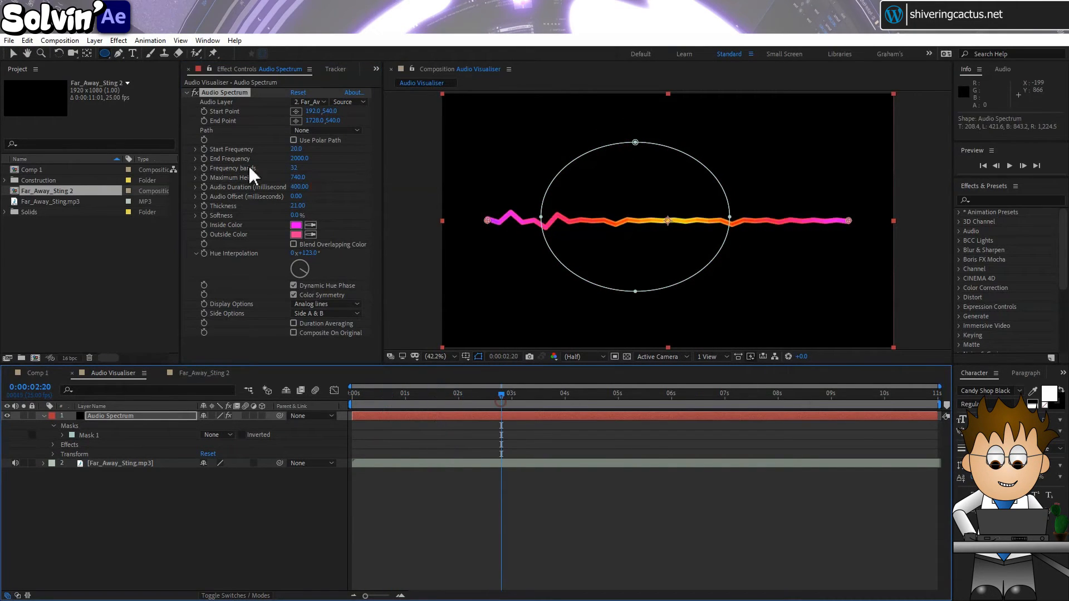
# Raise the Audio Spectrum effect's Maximum Height to 9160 and scrub through the timeline to check the taller spectrum
pyautogui.moveTo(300, 181); pyautogui.dragTo(744, 155)
pyautogui.moveTo(500, 398); pyautogui.dragTo(371, 396)
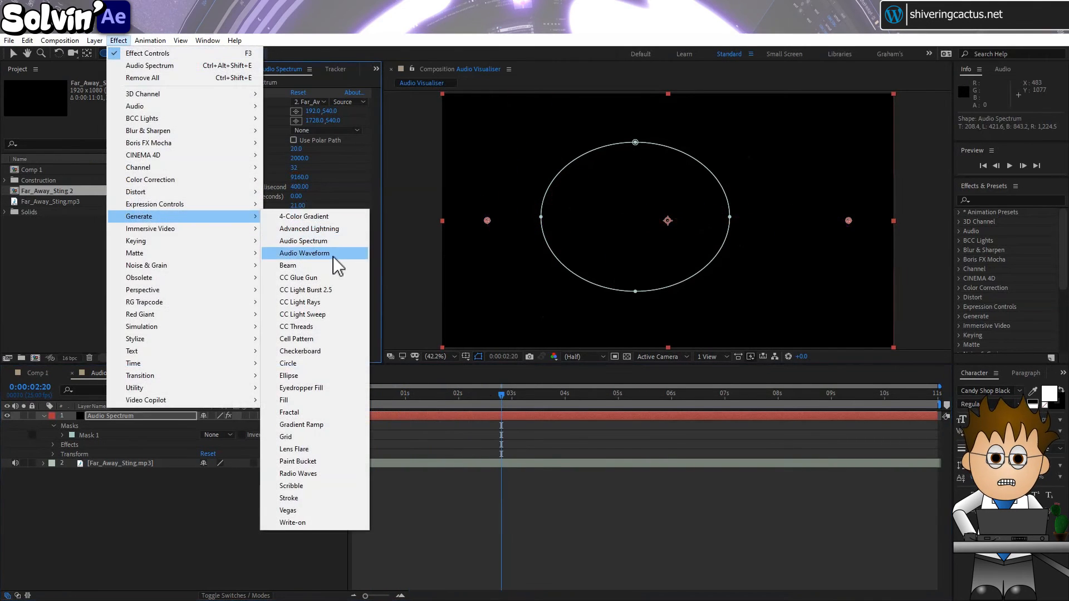
# Apply the Audio Waveform effect to the Audio Spectrum layer, set its audio layer to Far_Away_Sting.mp3 and scrub through the waveform
pyautogui.click(334, 261)
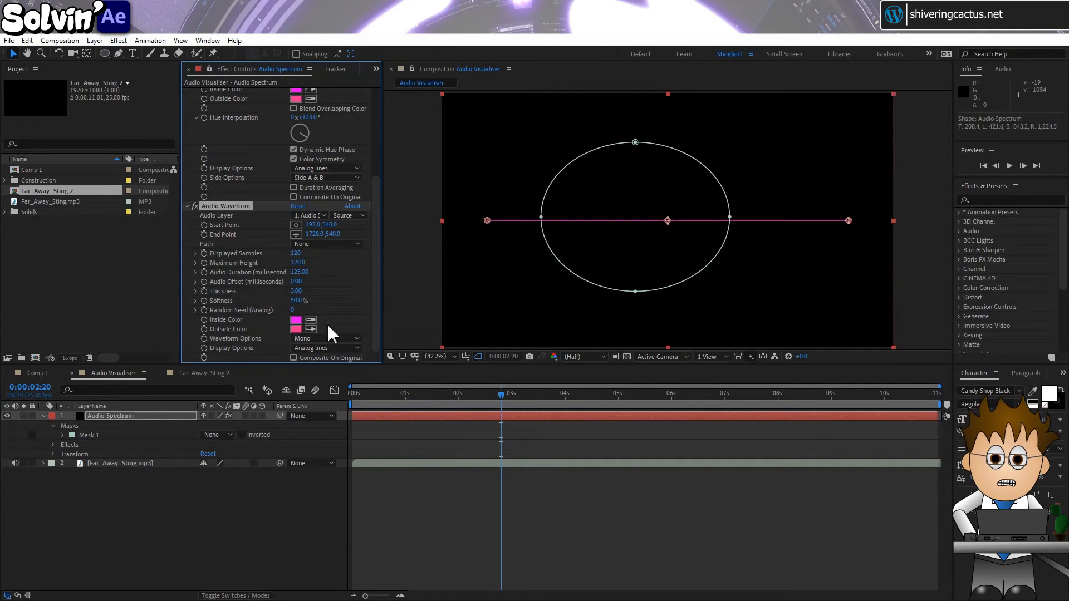
pyautogui.click(315, 215)
pyautogui.click(337, 262)
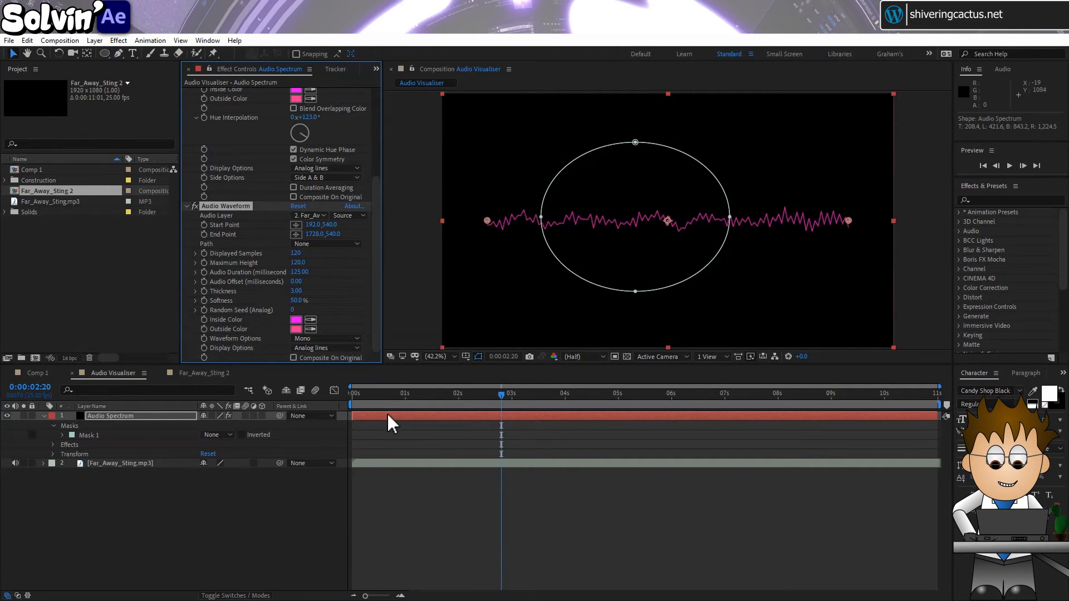
pyautogui.click(368, 396)
pyautogui.moveTo(367, 396); pyautogui.dragTo(406, 411)
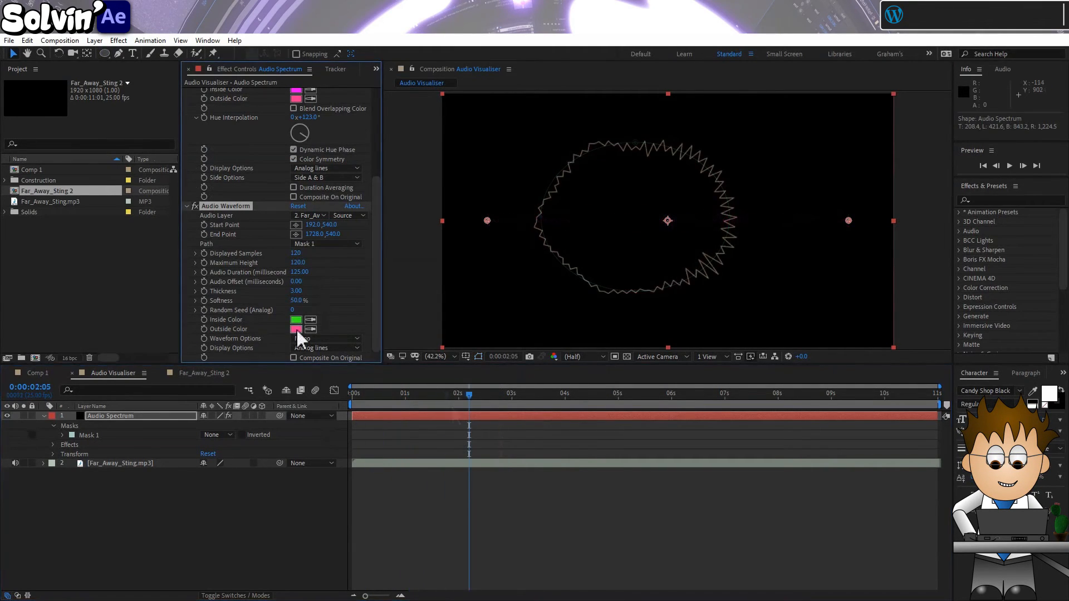
# Set the Audio Waveform effect's outside color to 4FFF32 and preview the animation
pyautogui.click(295, 329)
pyautogui.write('4FFF32')
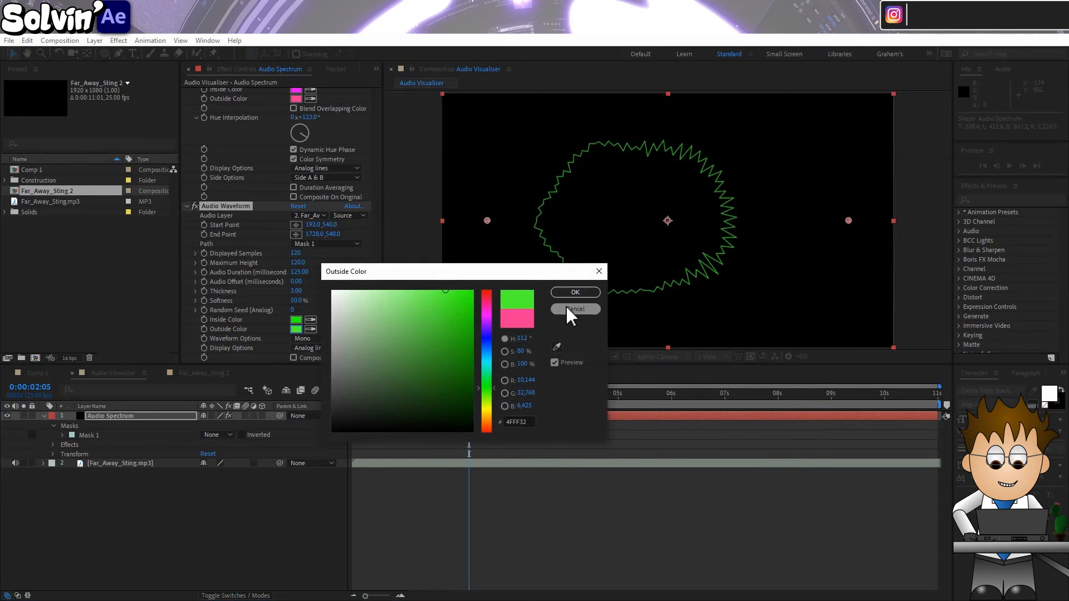
pyautogui.press('Return')
pyautogui.press('space')
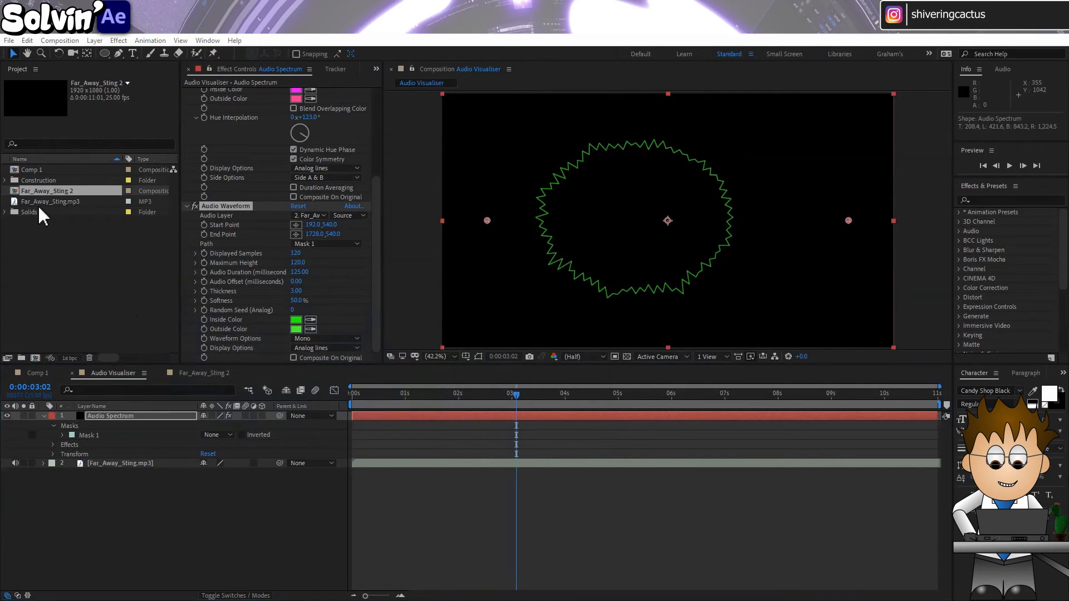
pyautogui.click(118, 41)
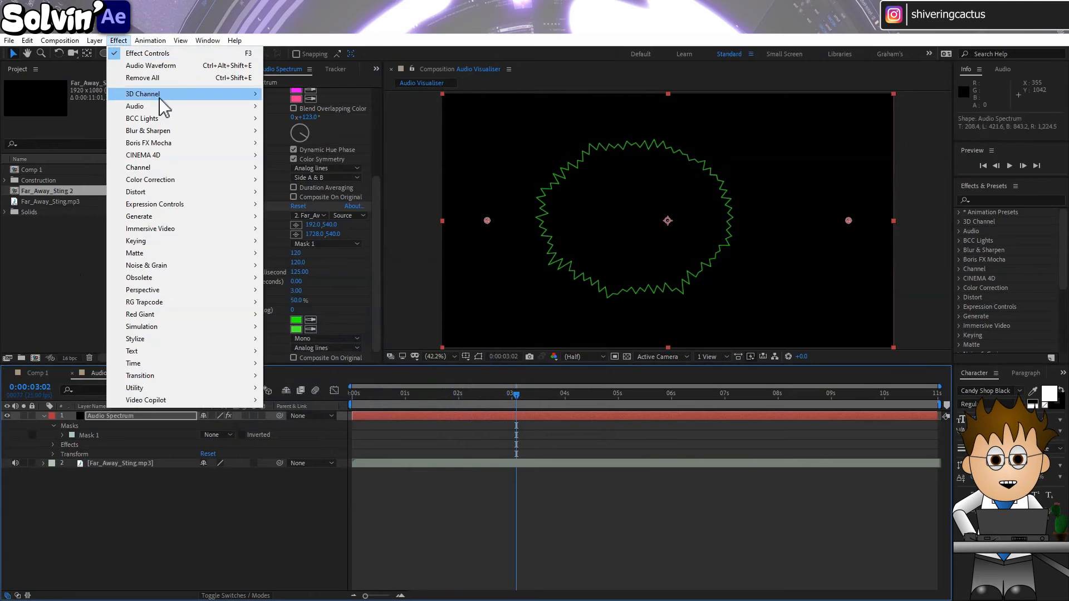
pyautogui.moveTo(167, 107)
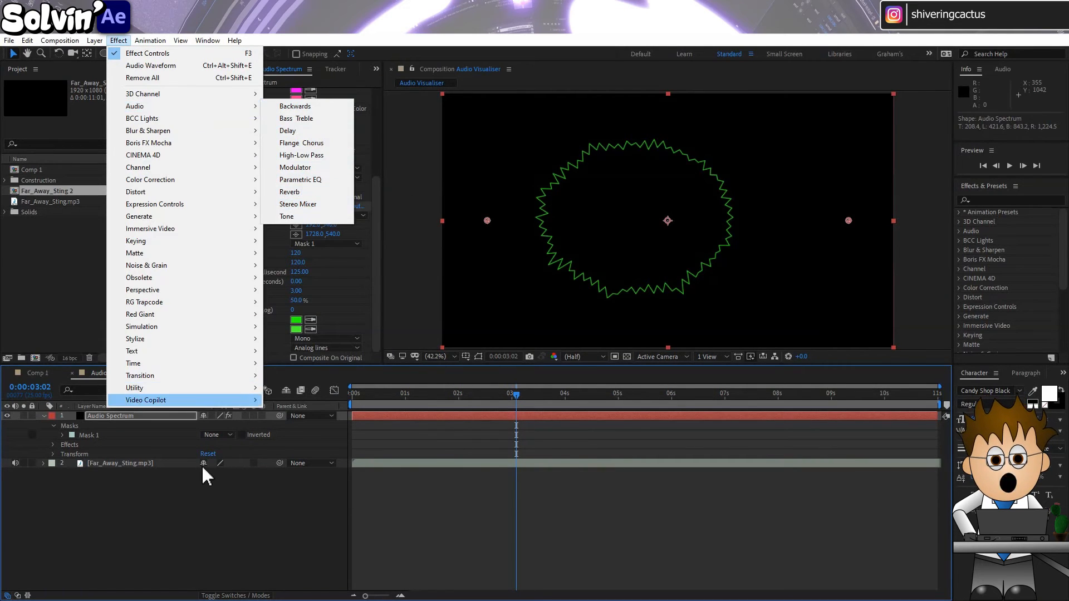
pyautogui.click(192, 491)
# Set the Far_Away_Sting.mp3 layer's audio level to 0.6 dB for both channels with the audio controls
pyautogui.click(1007, 69)
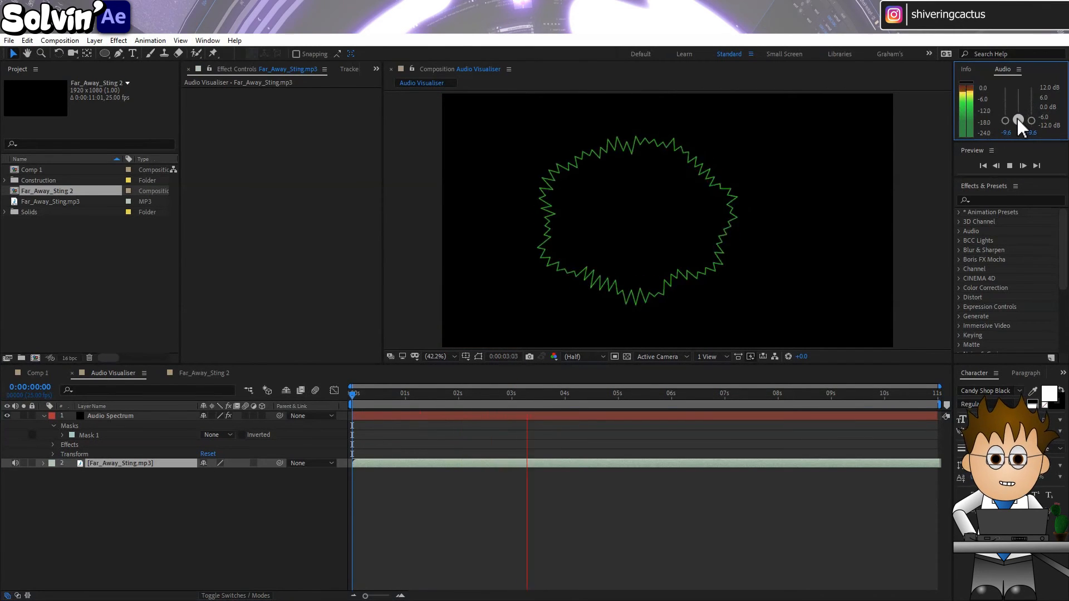
pyautogui.moveTo(1017, 115)
pyautogui.mouseDown()
pyautogui.moveTo(1017, 96)
pyautogui.moveTo(1018, 115)
pyautogui.moveTo(1019, 105)
pyautogui.mouseUp()
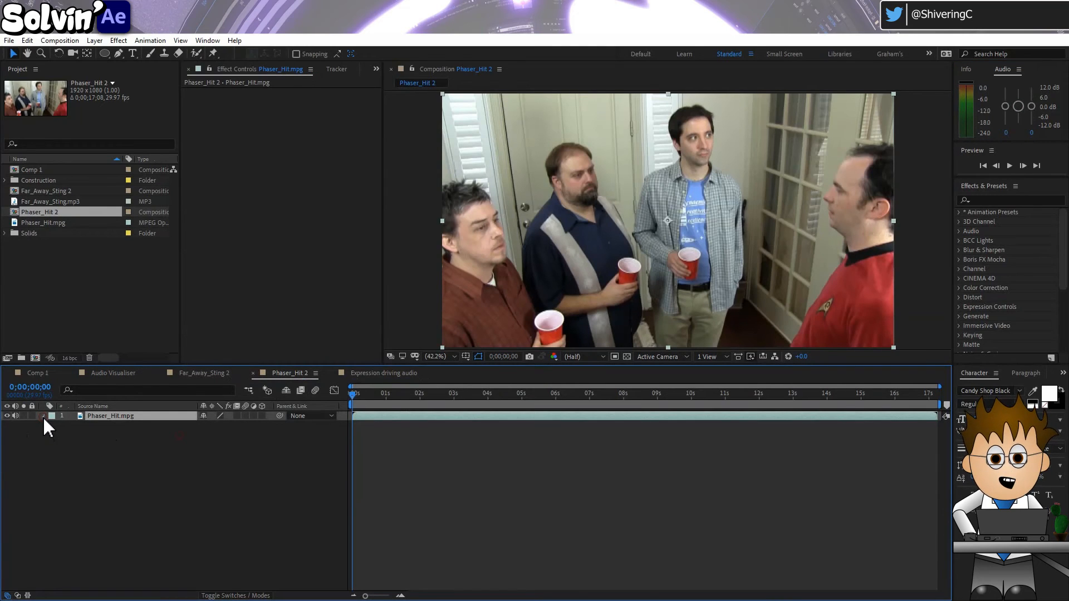
# Expand the Phaser_Hit.mpg layer to examine its audio levels, waveform and transform properties, and collapse the layer again
pyautogui.click(44, 416)
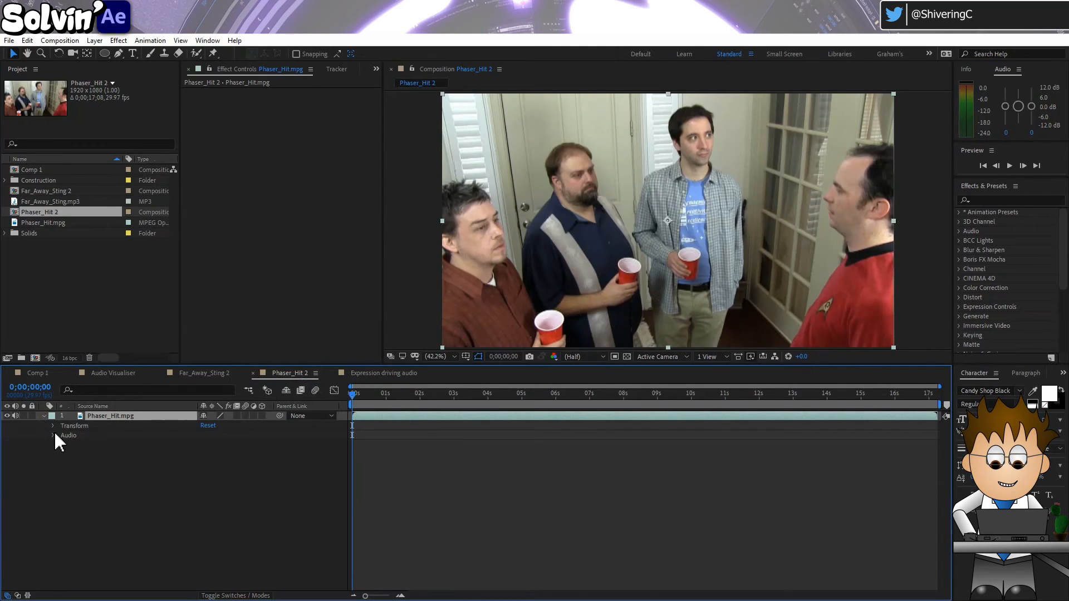
pyautogui.click(53, 435)
pyautogui.click(62, 454)
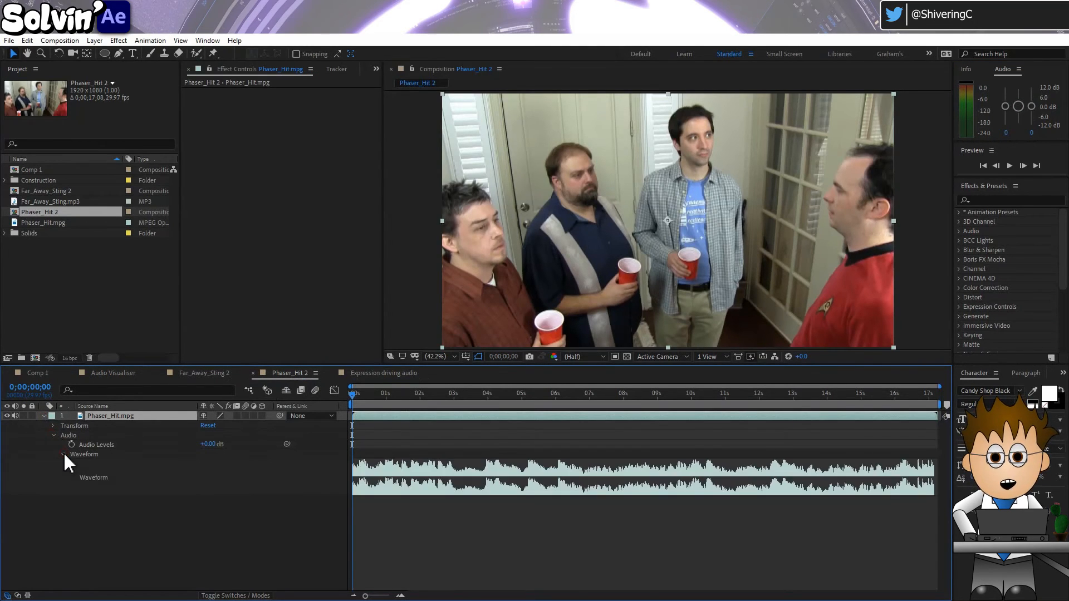
pyautogui.click(53, 426)
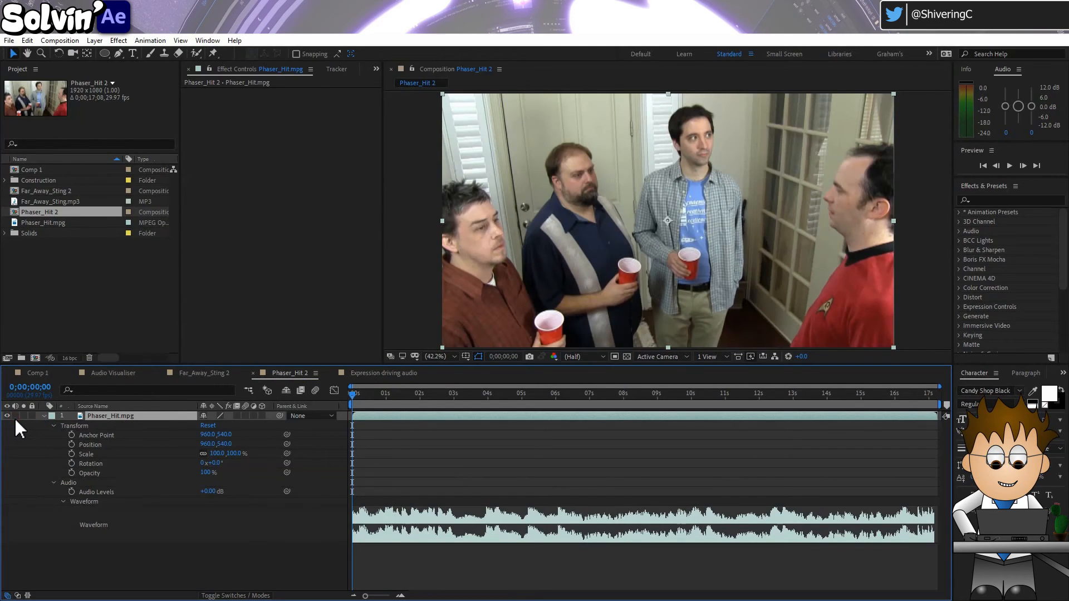
pyautogui.click(43, 416)
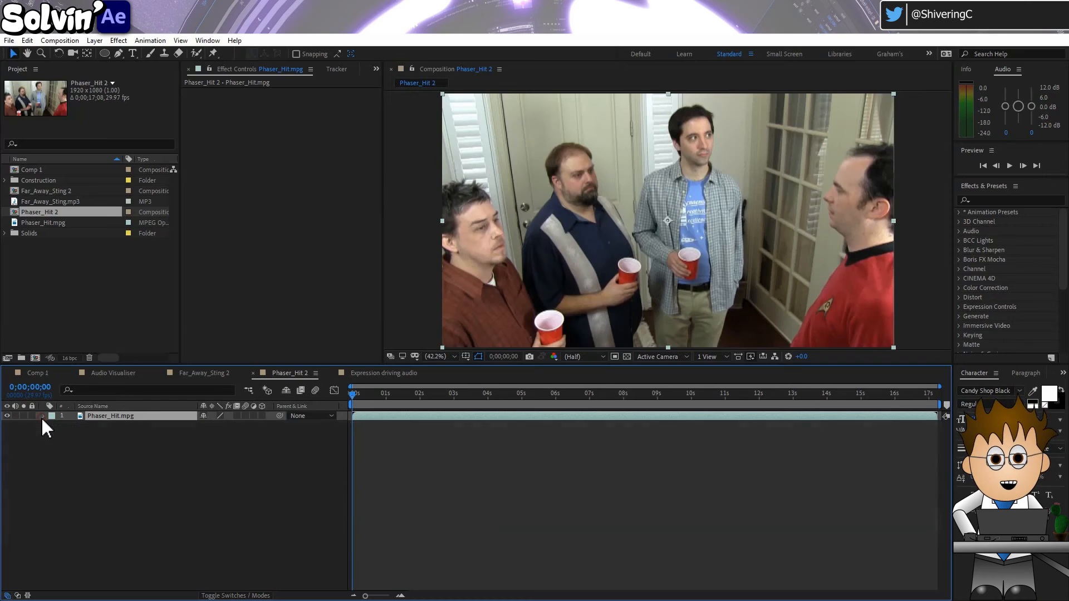
# Switch the Phaser_Hit.mpg layer's video off and back on to demonstrate its visibility control
pyautogui.click(7, 417)
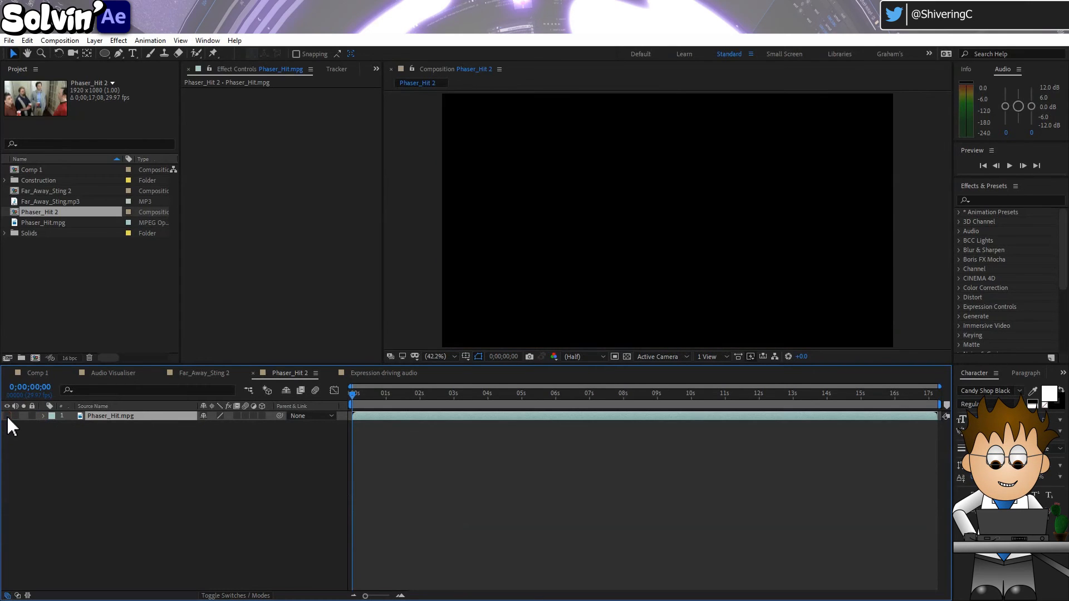
pyautogui.click(7, 416)
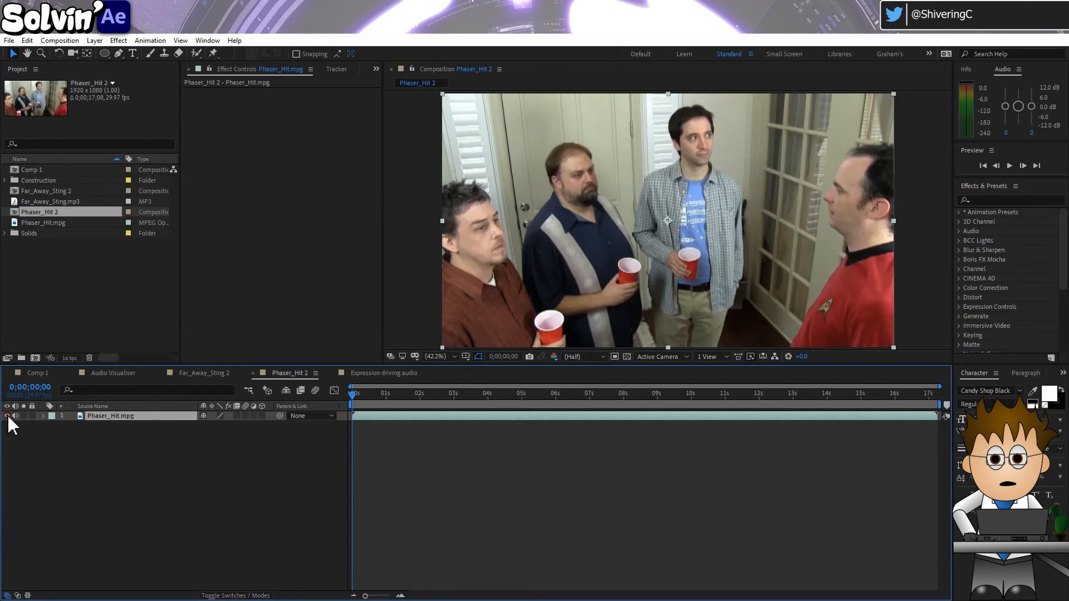
pyautogui.click(75, 433)
# Open the Expression driving audio composition and preview the single ball with its sound, returning to the start
pyautogui.click(364, 375)
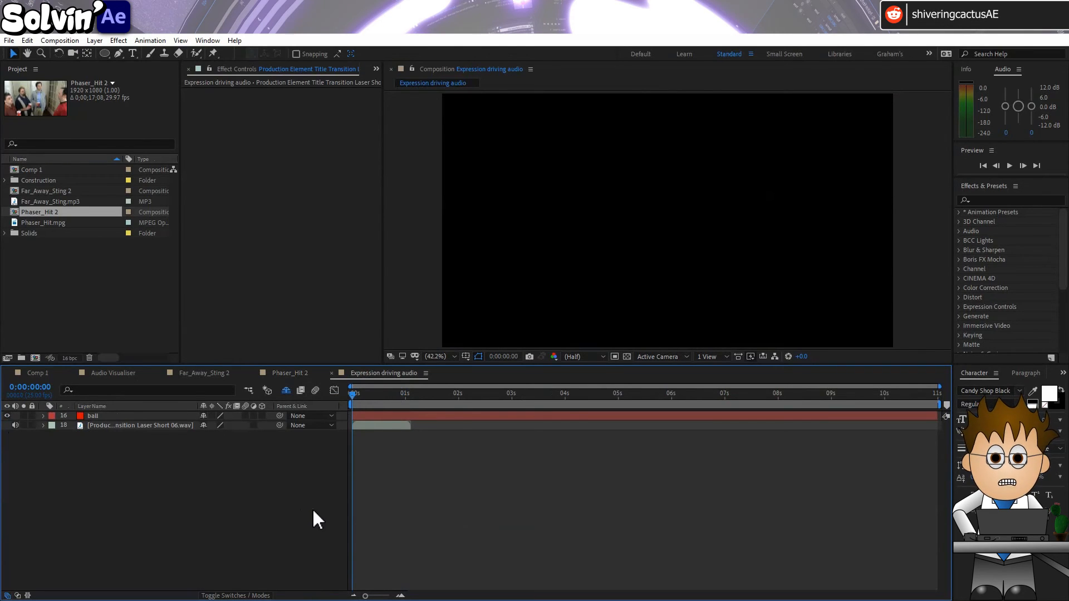
pyautogui.press('space')
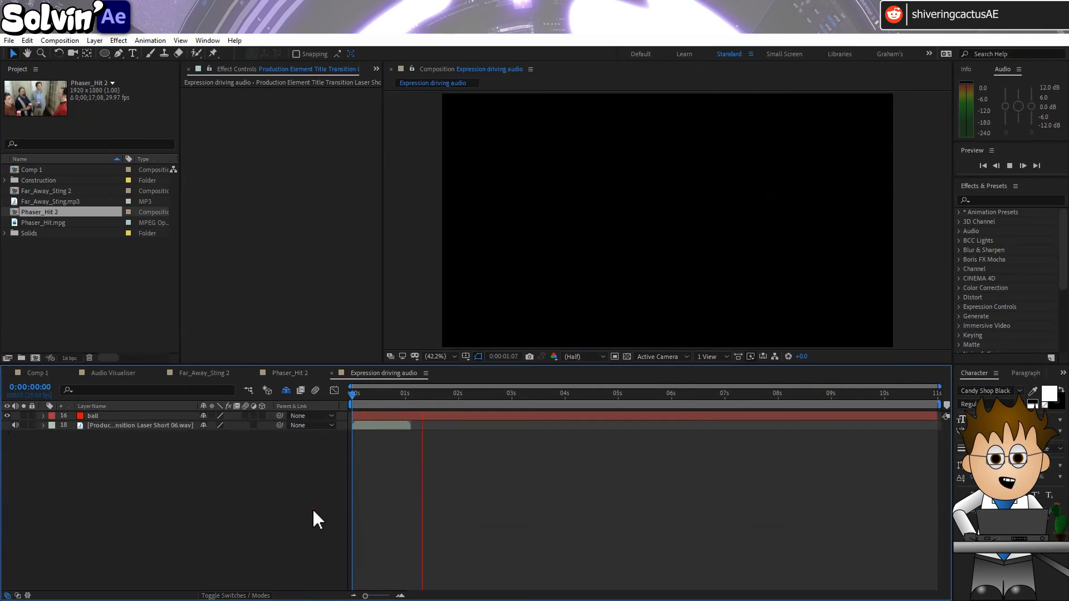
pyautogui.press('space')
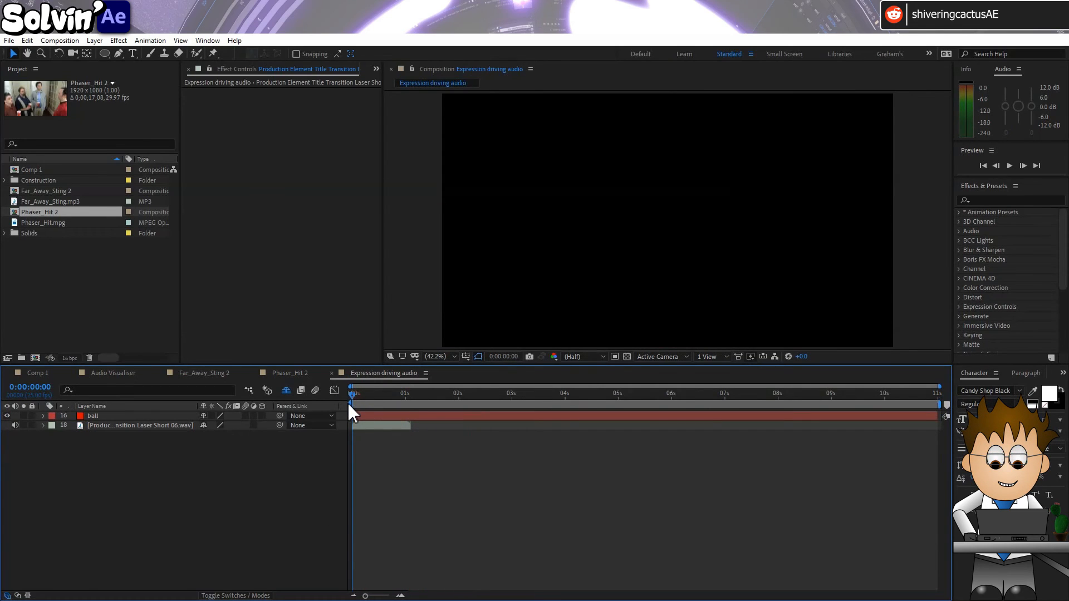
pyautogui.press('space')
pyautogui.click(356, 393)
# Reveal the shy layers, enable audio on layer 17, mute layer 18, and make layers ball 2 through ball 16 visible
pyautogui.click(286, 391)
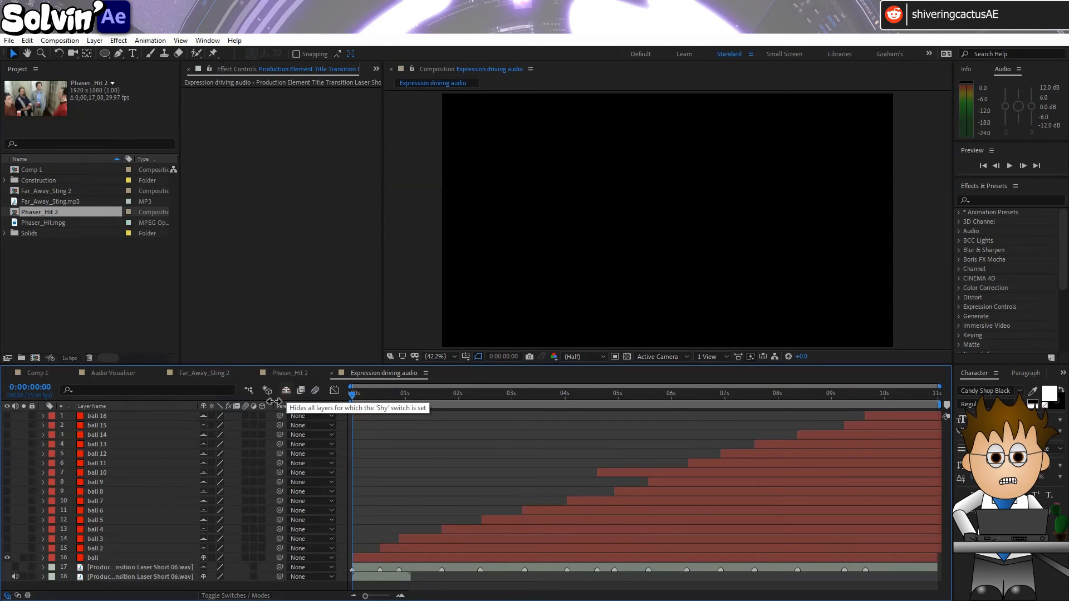
pyautogui.click(15, 568)
pyautogui.click(15, 577)
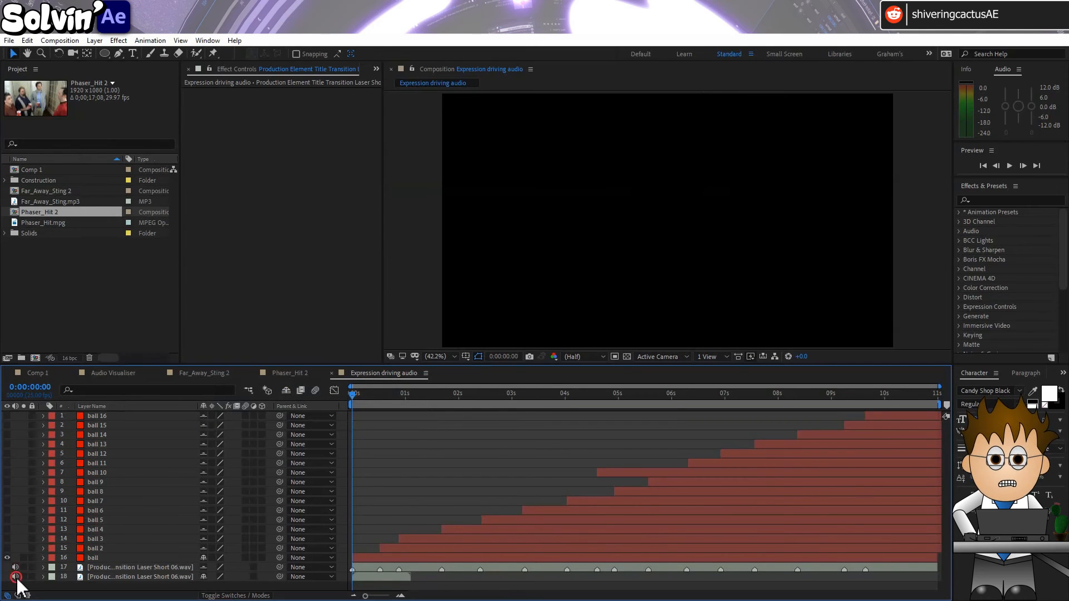
pyautogui.moveTo(9, 552); pyautogui.dragTo(11, 415)
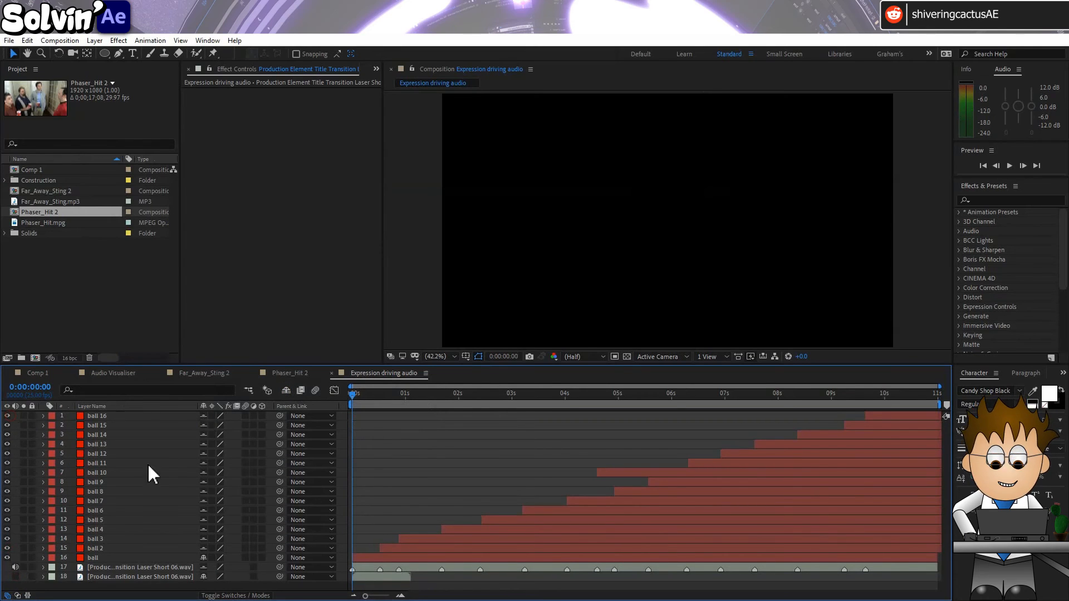
# Enable motion blur for the Expression driving audio composition and for all sixteen ball layers
pyautogui.moveTo(359, 393)
pyautogui.mouseDown()
pyautogui.moveTo(710, 404)
pyautogui.moveTo(938, 392)
pyautogui.moveTo(356, 405)
pyautogui.mouseUp()
pyautogui.click(315, 390)
pyautogui.moveTo(244, 415); pyautogui.dragTo(244, 557)
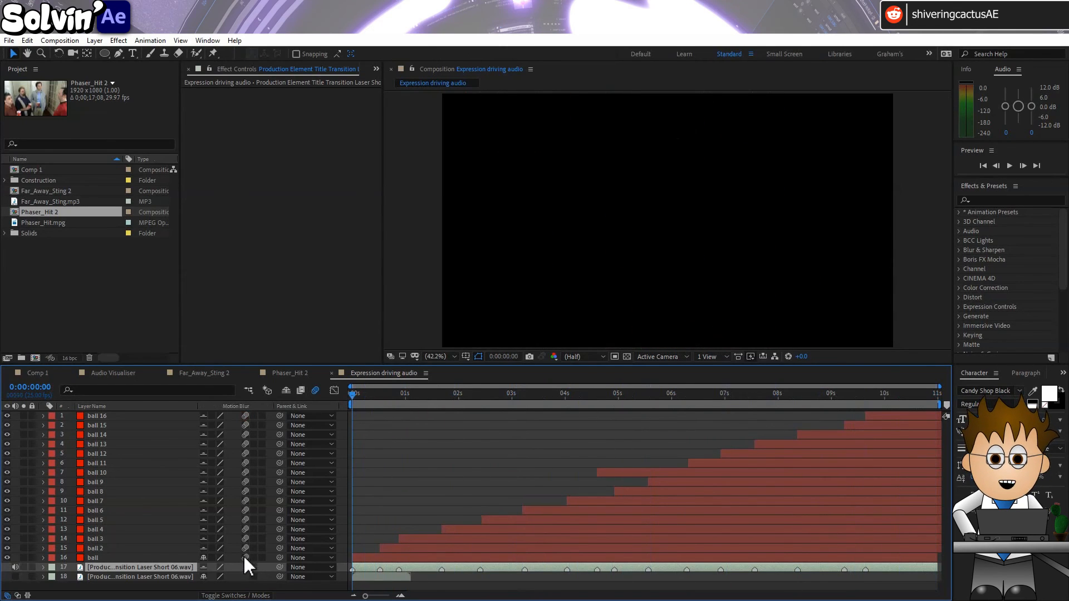
# Expand layer 17's Time Remap property and read through the marker-driven expression, leaving the code unchanged
pyautogui.click(44, 566)
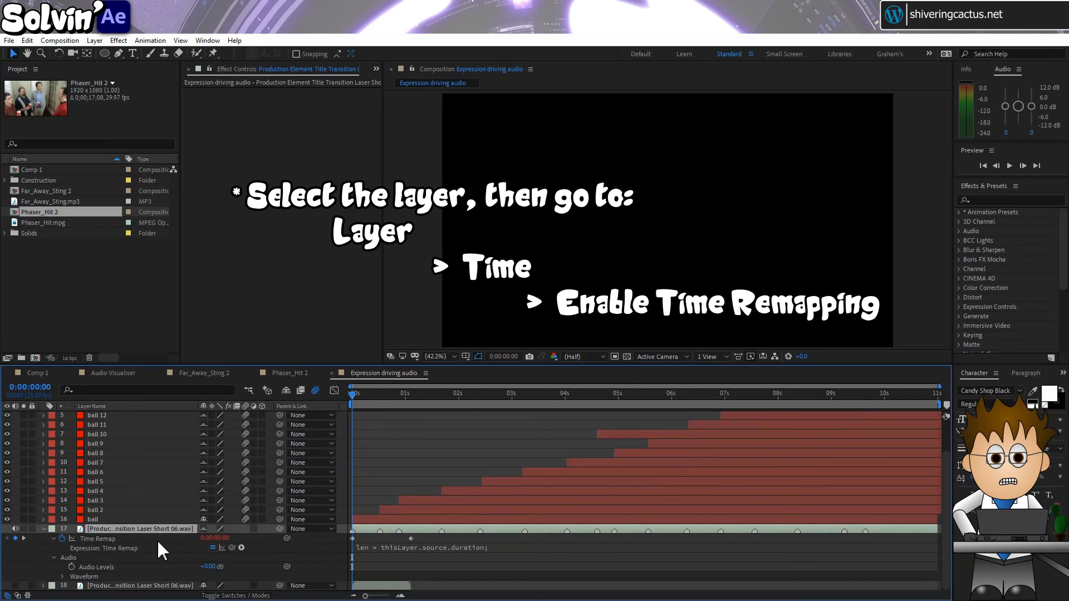
pyautogui.click(396, 549)
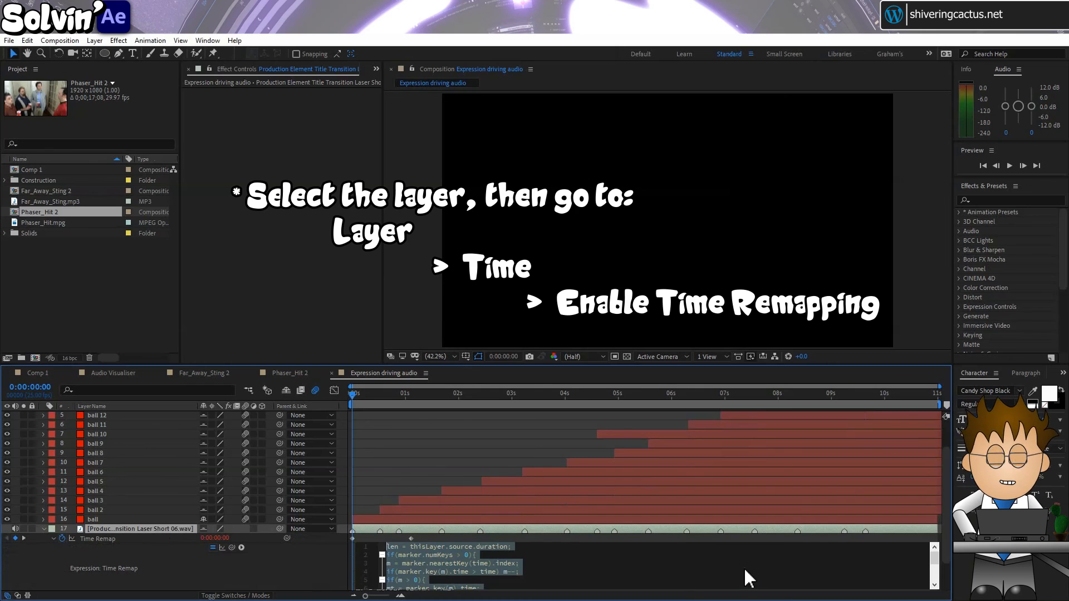
pyautogui.click(703, 566)
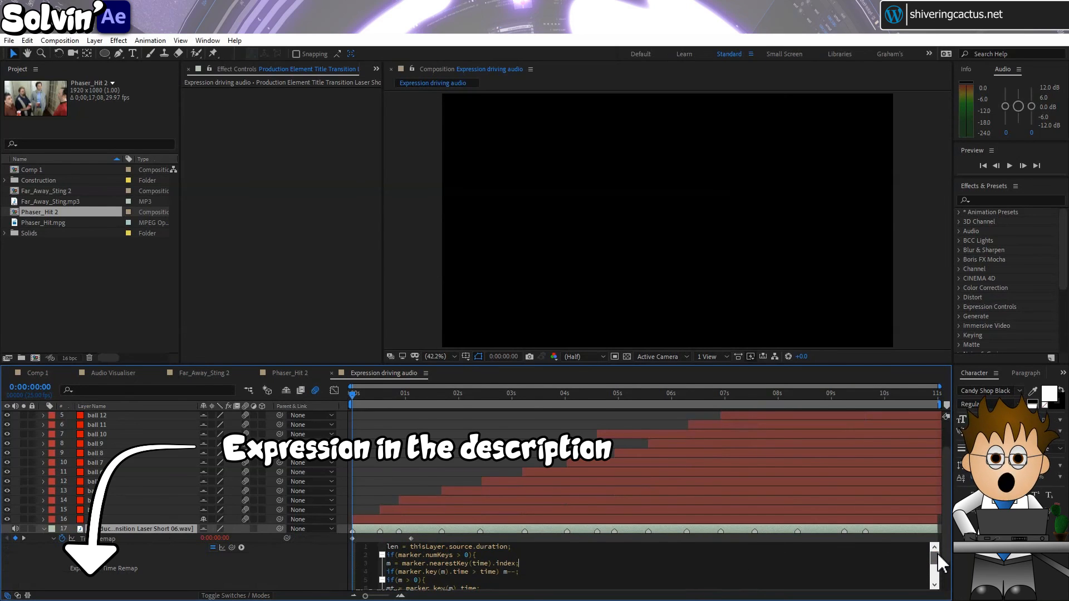
pyautogui.moveTo(938, 556); pyautogui.dragTo(939, 579)
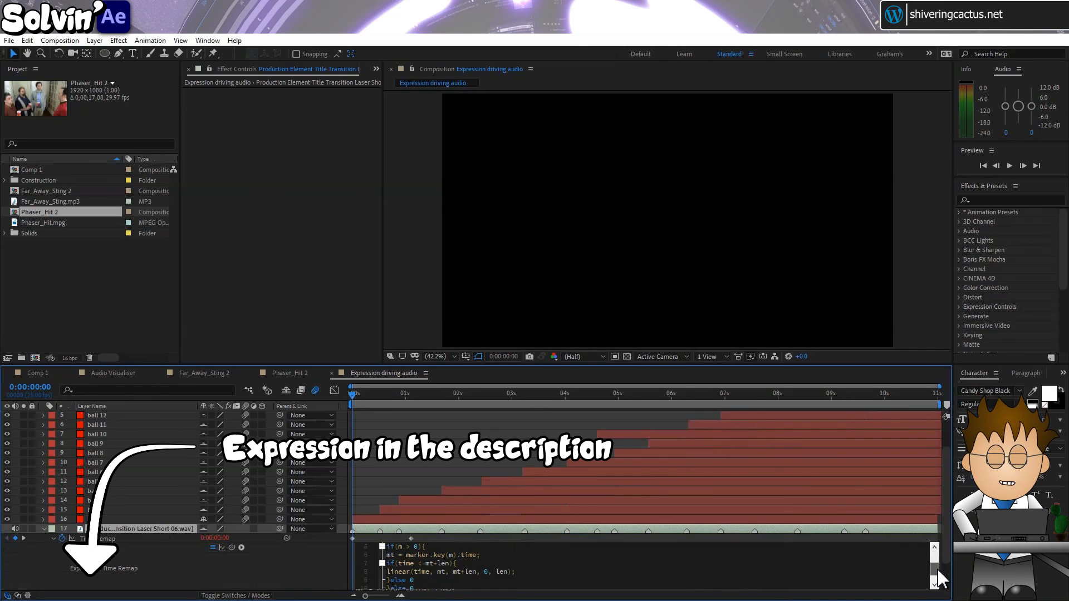
pyautogui.click(295, 563)
# Preview the bouncing balls with their triggered sound effects and scrub to 0:00:00:16
pyautogui.press('space')
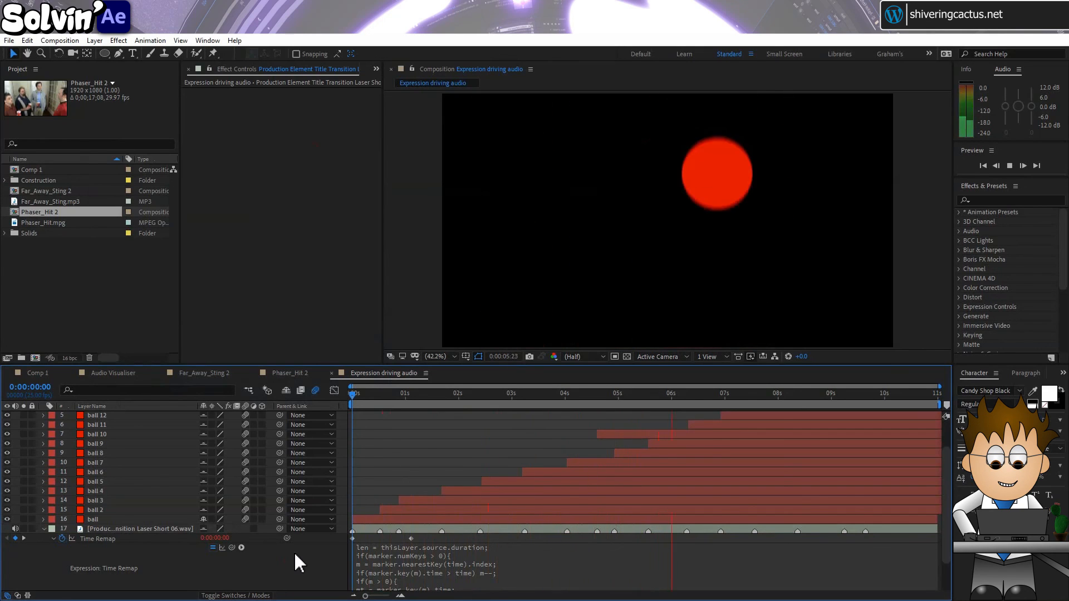
pyautogui.press('space')
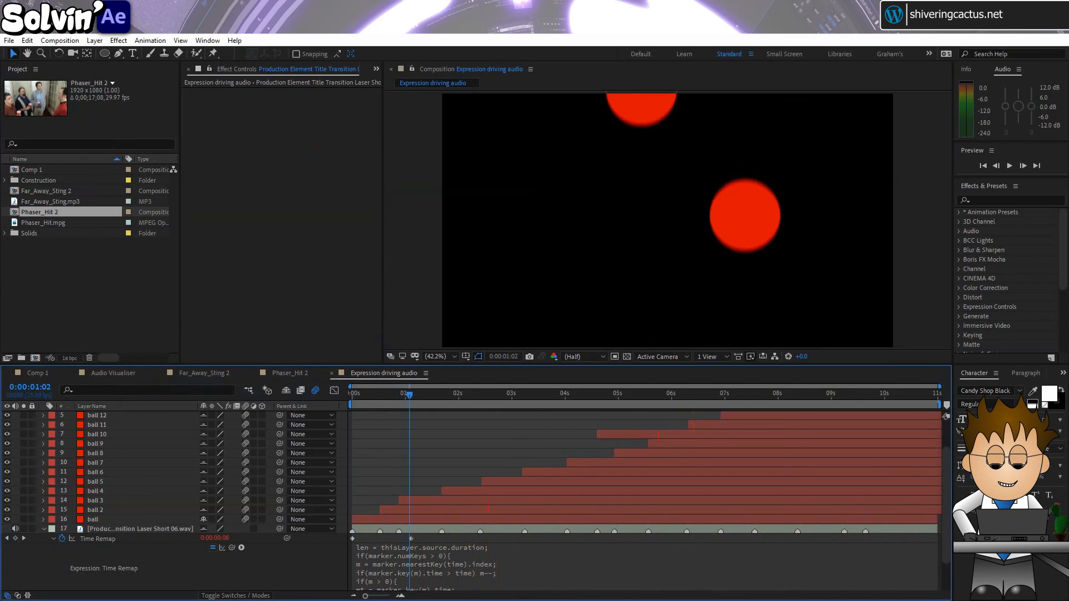
pyautogui.moveTo(385, 393)
pyautogui.mouseDown()
pyautogui.moveTo(359, 393)
pyautogui.moveTo(386, 396)
pyautogui.mouseUp()
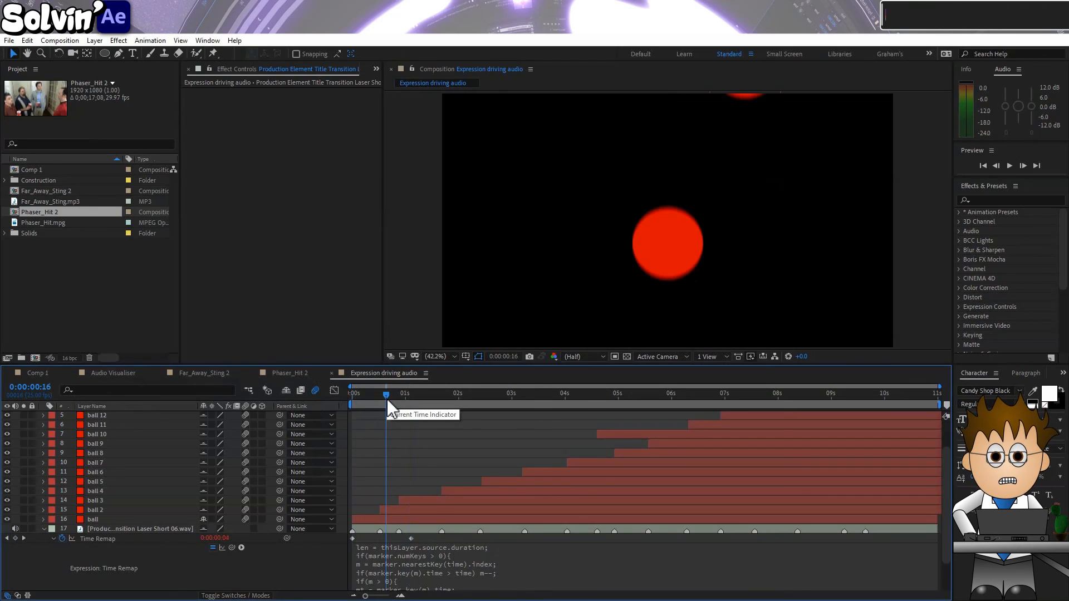